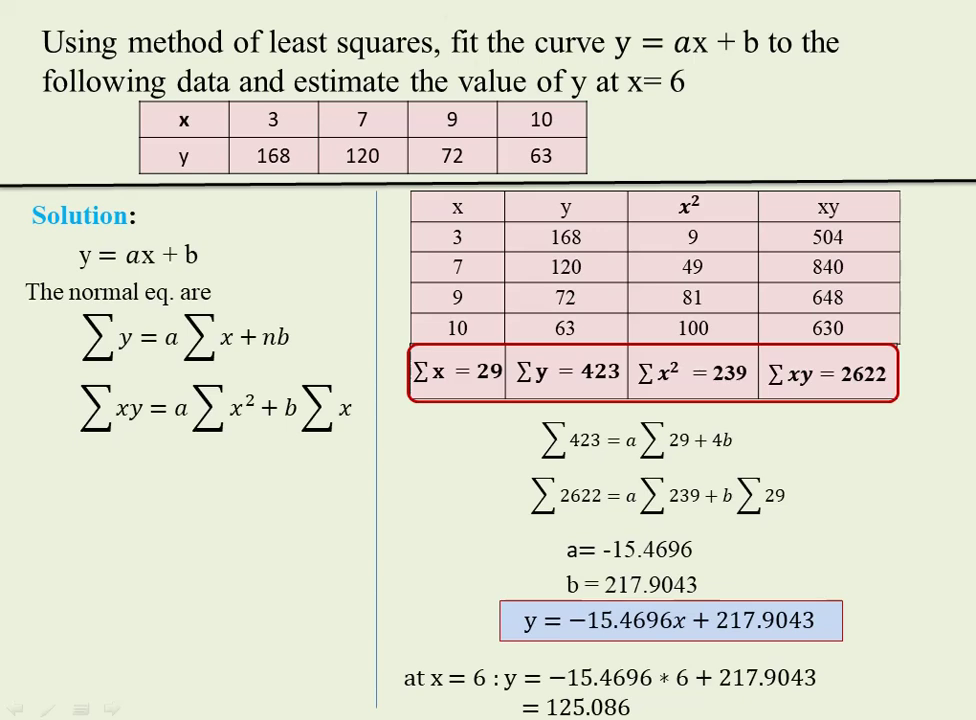
# Step: Switch to the Casio emulator and reset all memory and settings (CLR 3:All) to a blank screen
pyautogui.hotkey('alt', 'Tab')
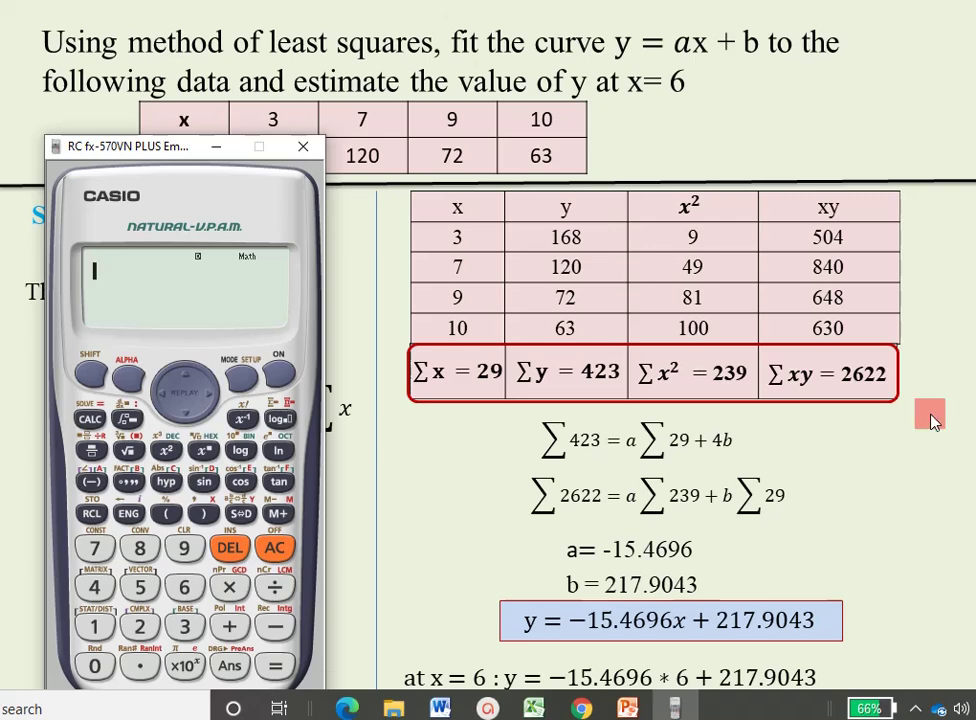
pyautogui.click(90, 378)
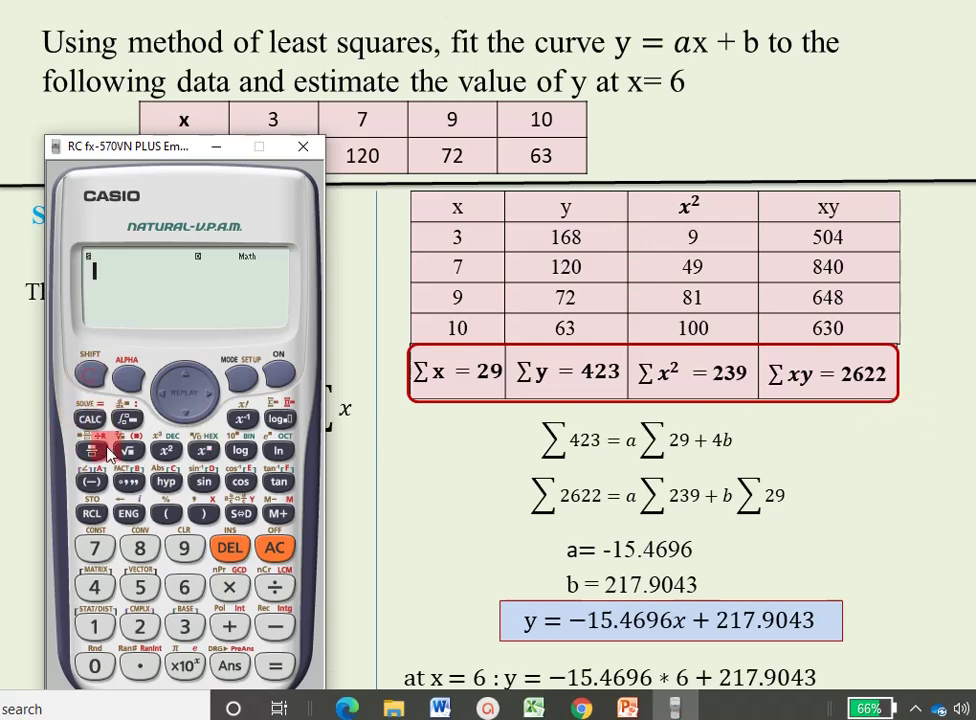
pyautogui.click(184, 548)
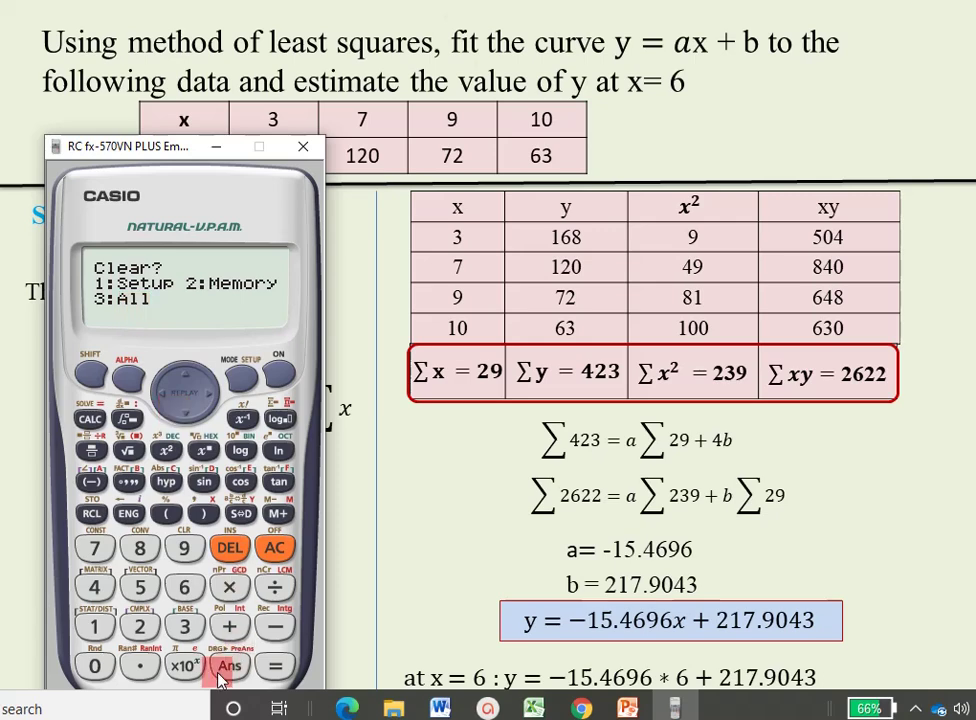
pyautogui.click(185, 626)
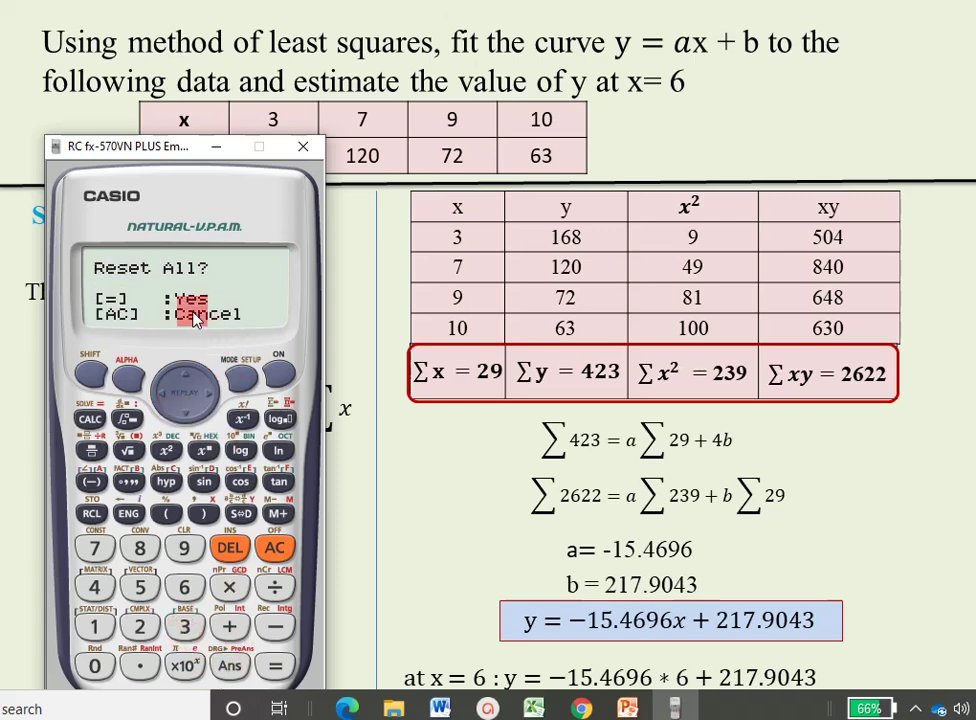
pyautogui.click(275, 667)
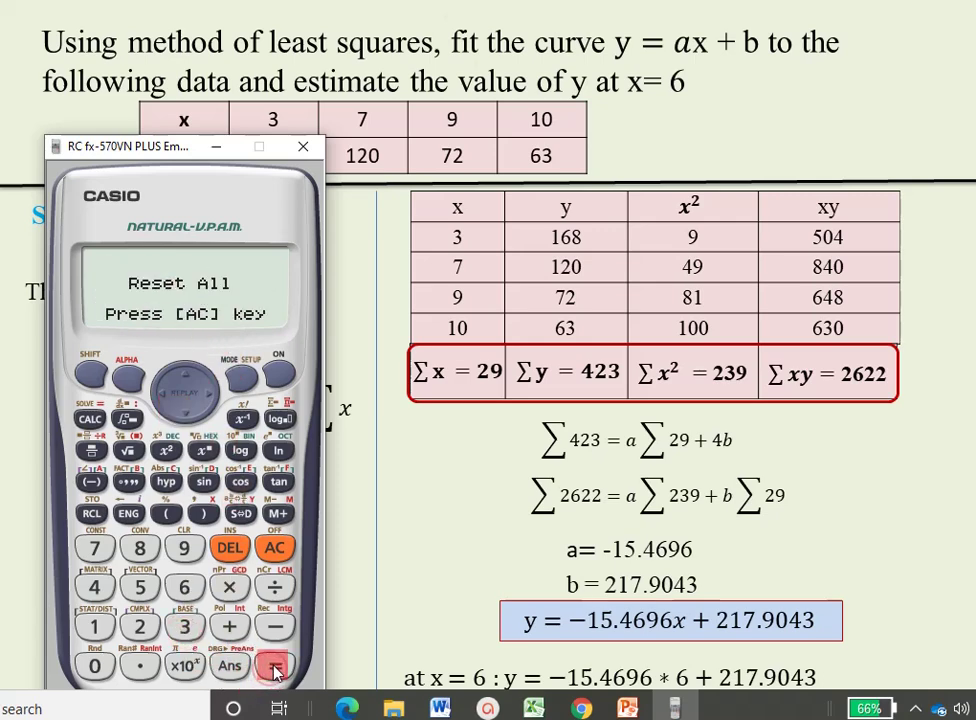
pyautogui.click(275, 548)
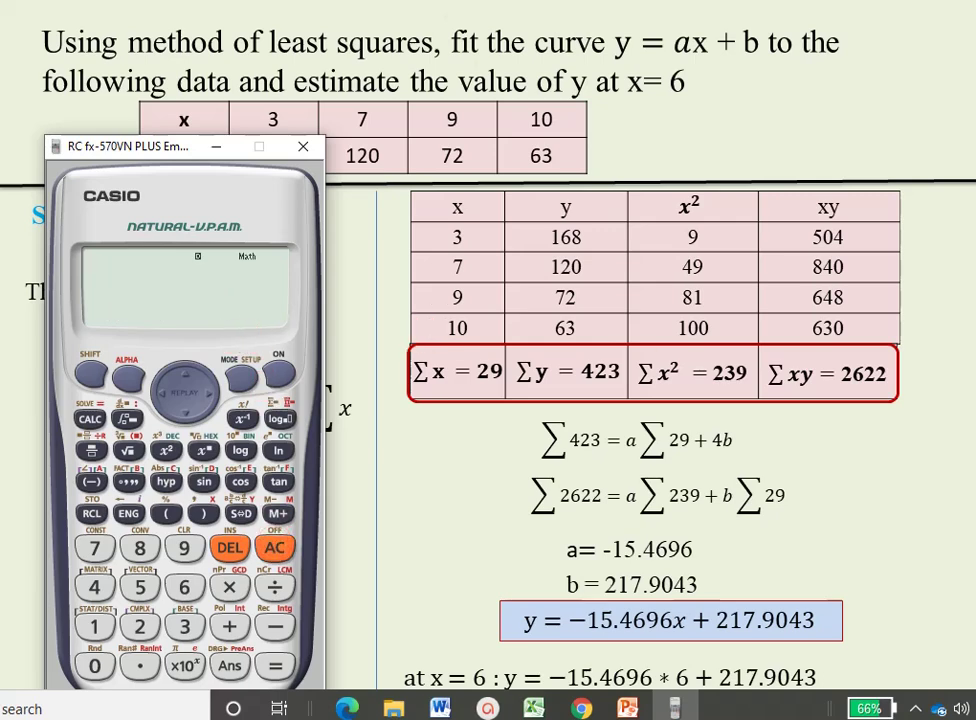
# Step: Put the calculator in STAT mode with the A+BX linear regression type
pyautogui.click(241, 380)
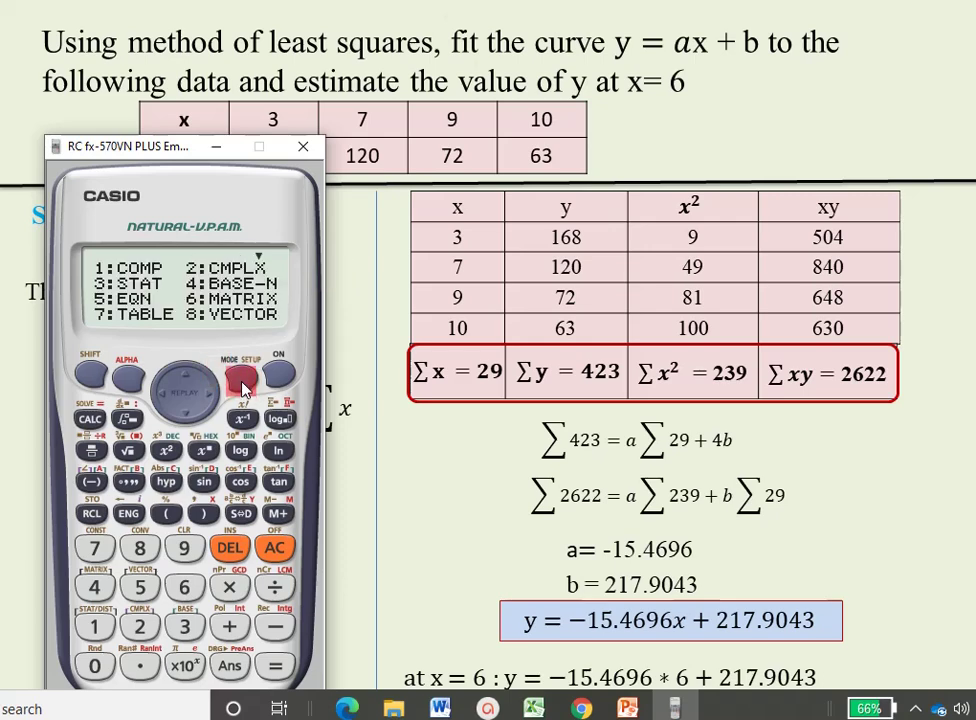
pyautogui.click(185, 628)
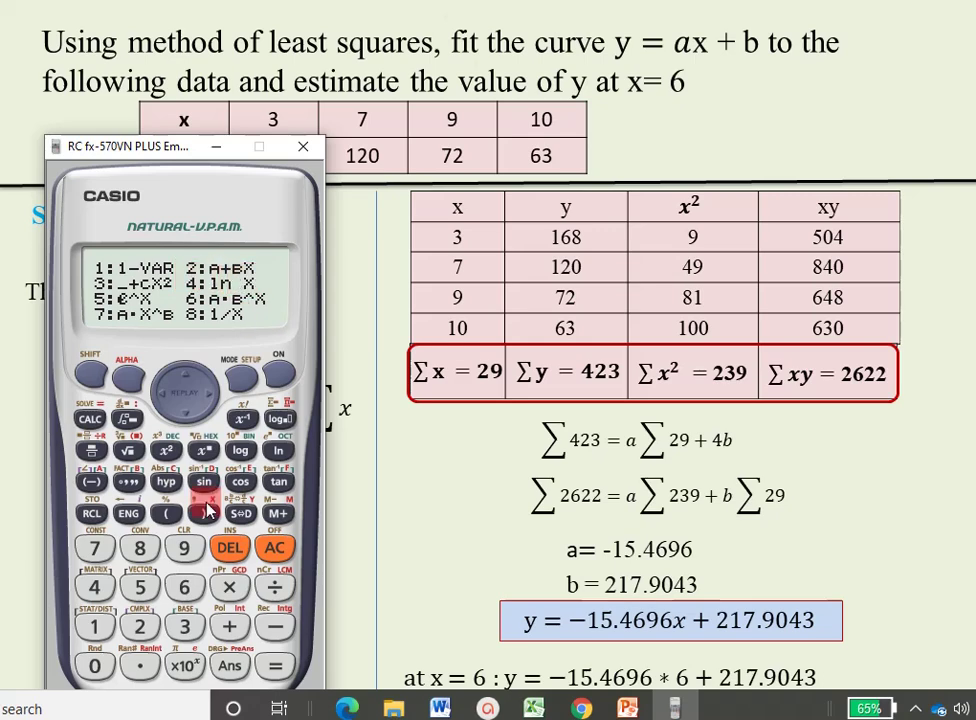
pyautogui.click(140, 628)
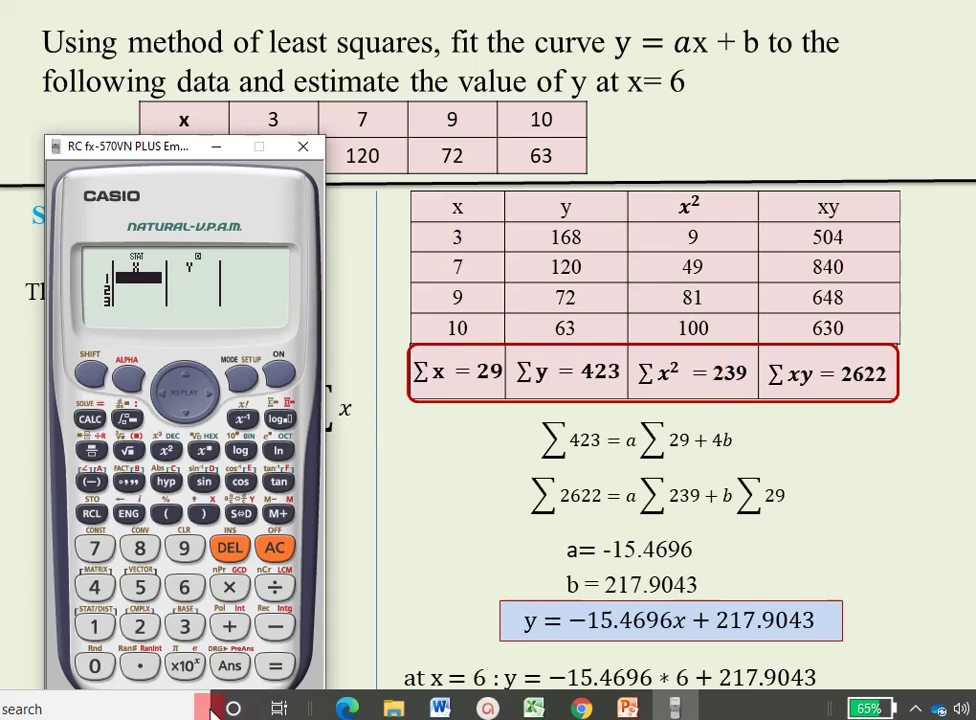
# Step: Enter the X values 3, 7, 9 and 10 in the X column
pyautogui.click(185, 626)
pyautogui.click(273, 666)
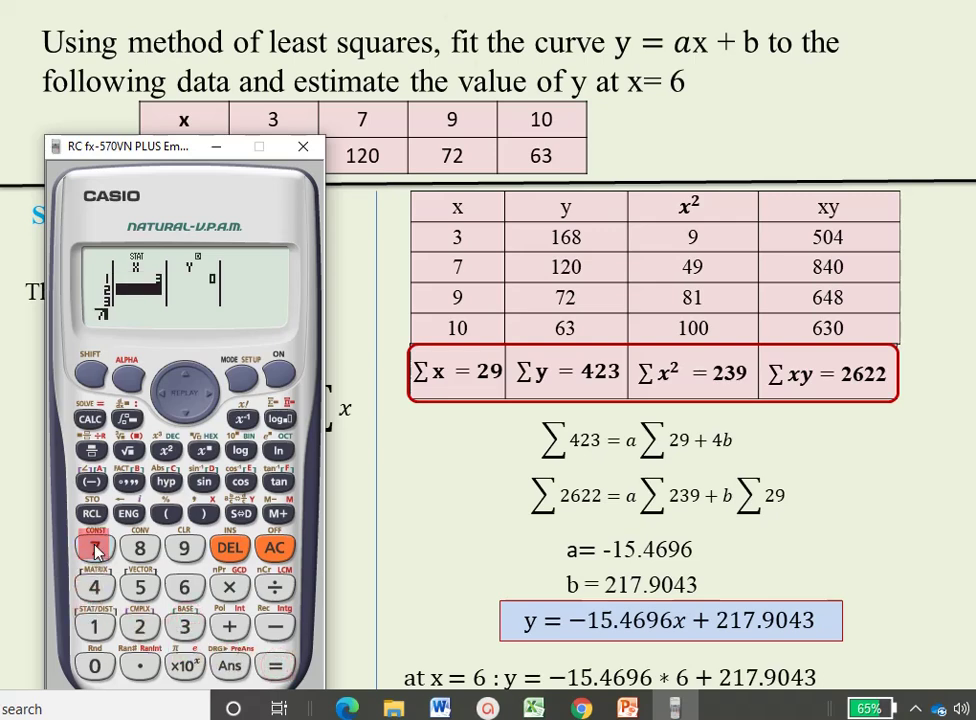
pyautogui.click(275, 666)
pyautogui.click(180, 550)
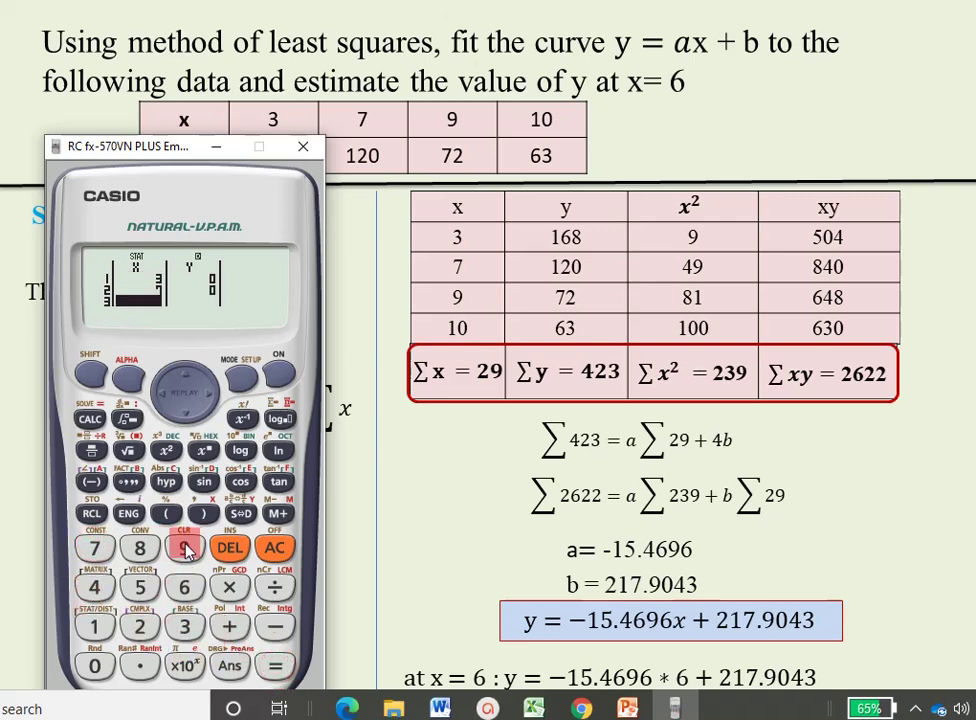
pyautogui.click(275, 666)
pyautogui.click(94, 627)
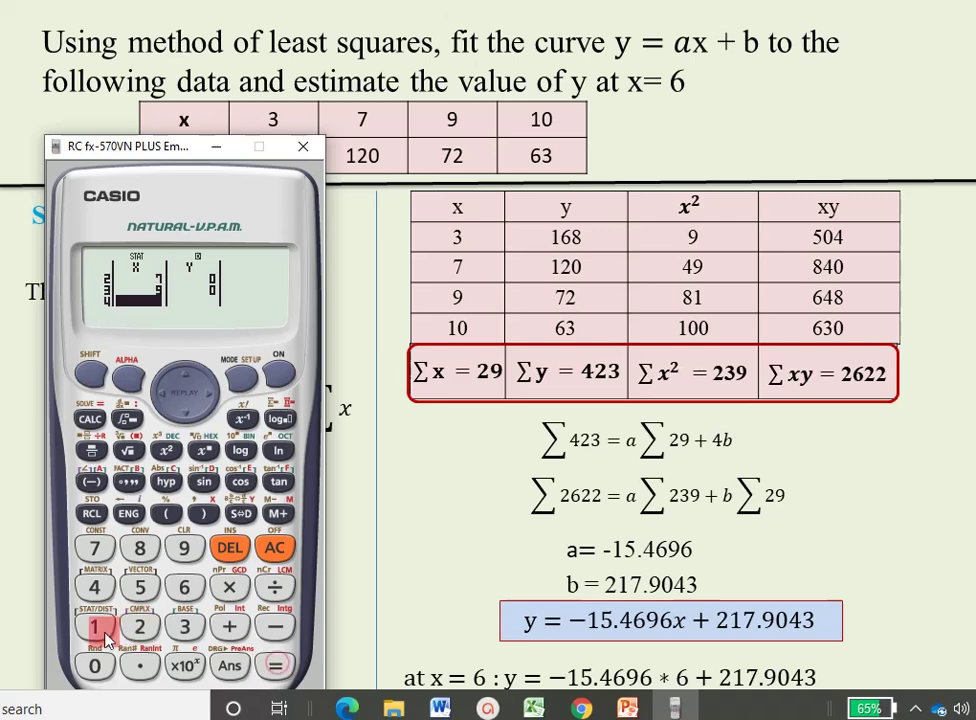
pyautogui.click(94, 666)
pyautogui.click(275, 666)
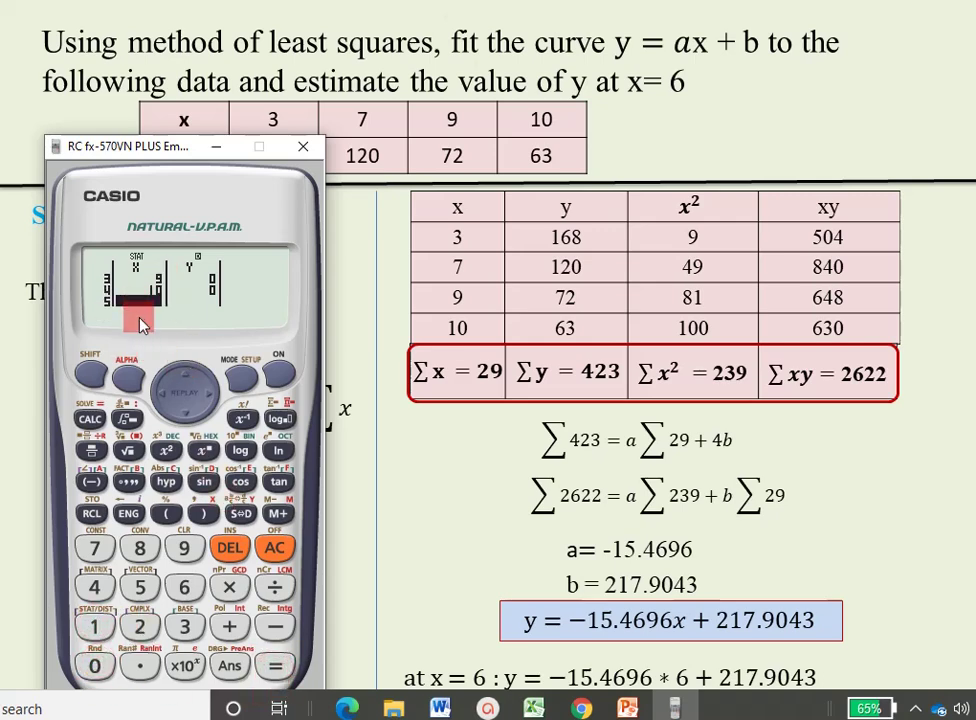
# Step: Move to the top of the Y column and enter 168 and 120
pyautogui.click(213, 398)
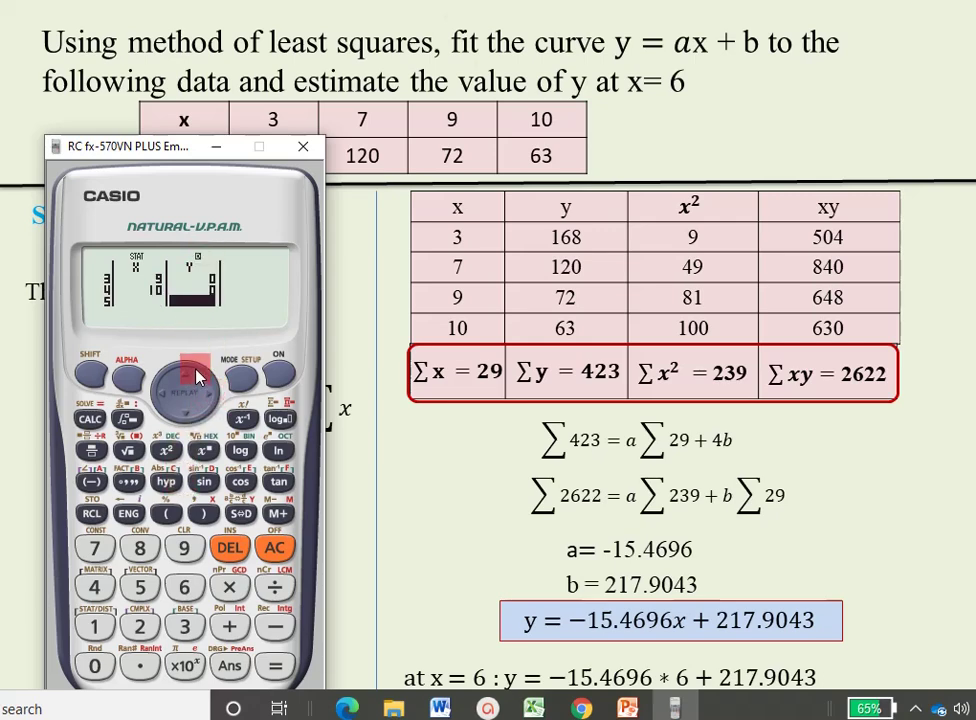
pyautogui.click(186, 374)
pyautogui.click(186, 374)
pyautogui.click(186, 374)
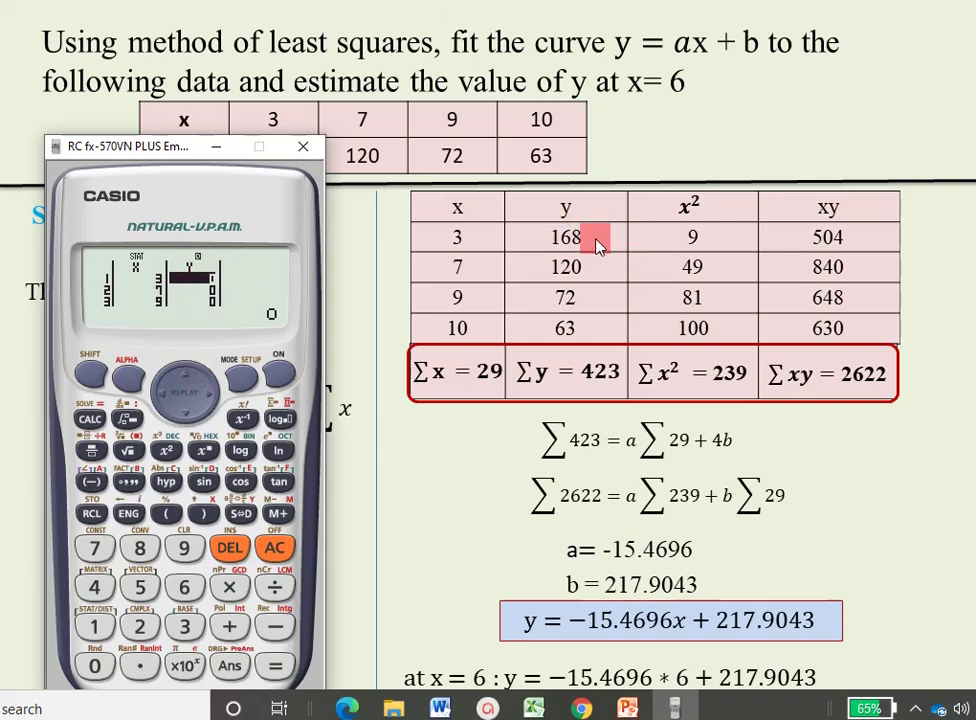
pyautogui.click(94, 626)
pyautogui.click(186, 590)
pyautogui.click(140, 547)
pyautogui.click(276, 665)
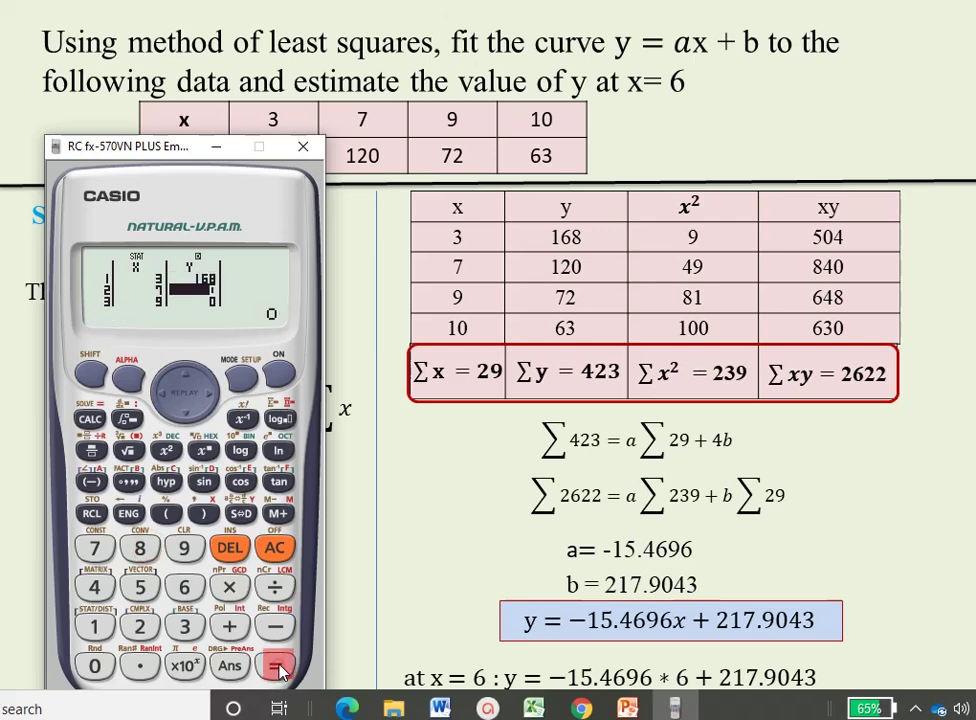
pyautogui.click(94, 626)
pyautogui.click(141, 630)
pyautogui.click(94, 665)
pyautogui.click(276, 665)
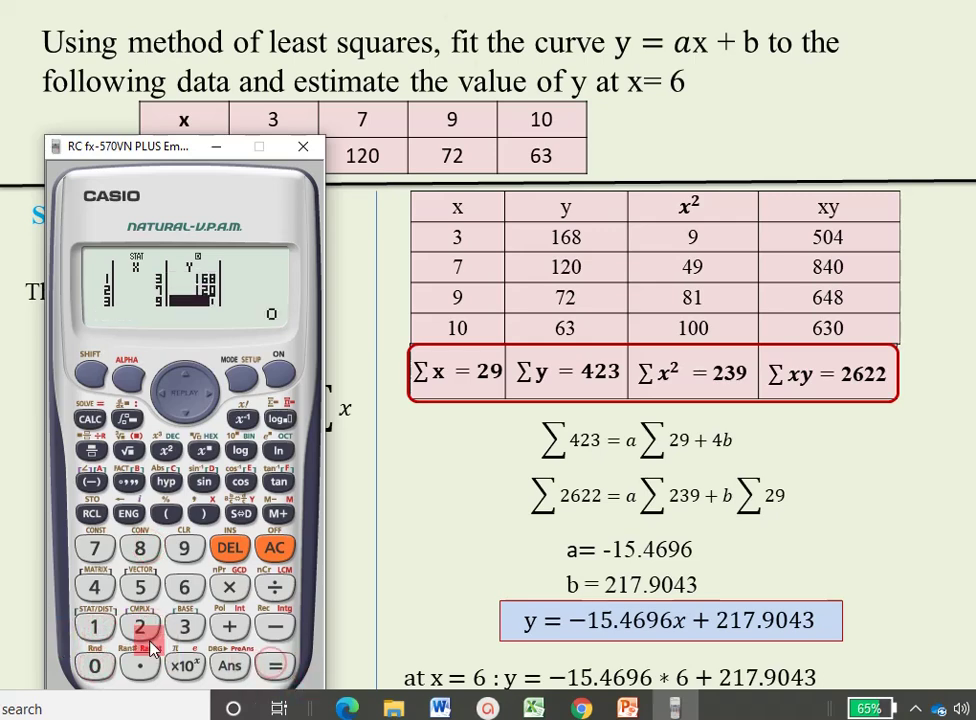
# Step: Enter the remaining Y values 72 and 63
pyautogui.click(94, 547)
pyautogui.click(140, 626)
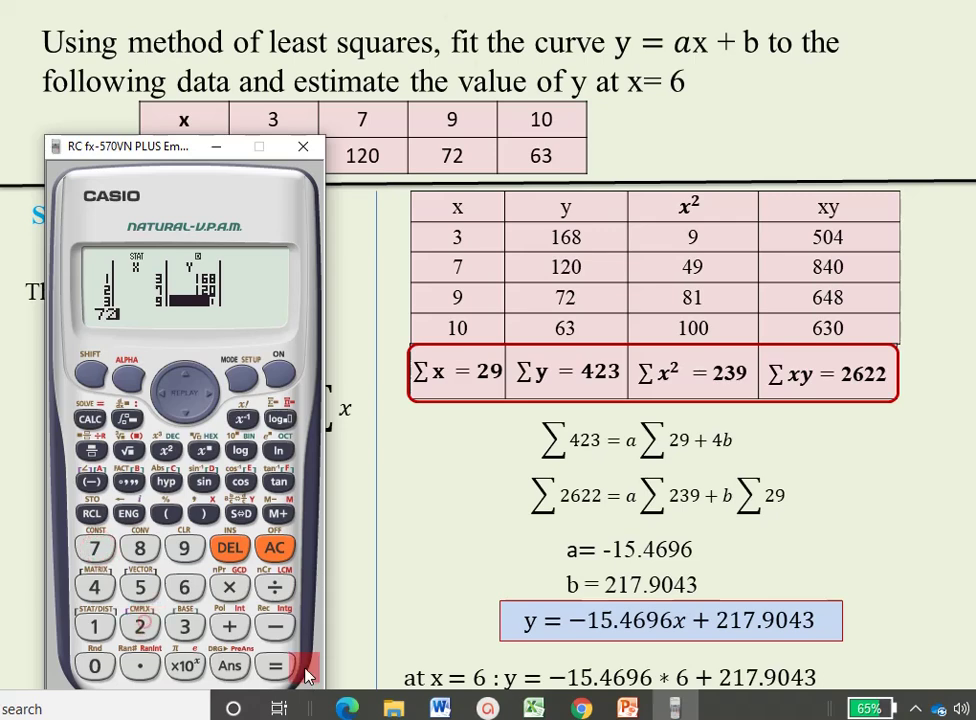
pyautogui.click(276, 666)
pyautogui.click(185, 590)
pyautogui.click(184, 626)
pyautogui.click(276, 665)
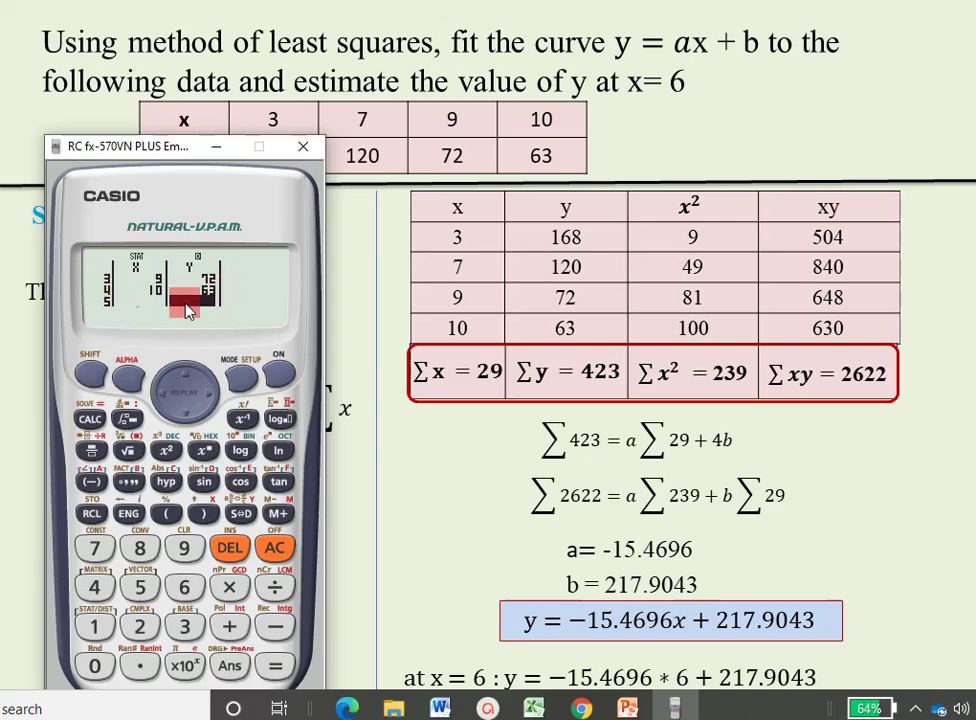
# Step: Leave the data table and recall Σx, which gives 29
pyautogui.click(275, 549)
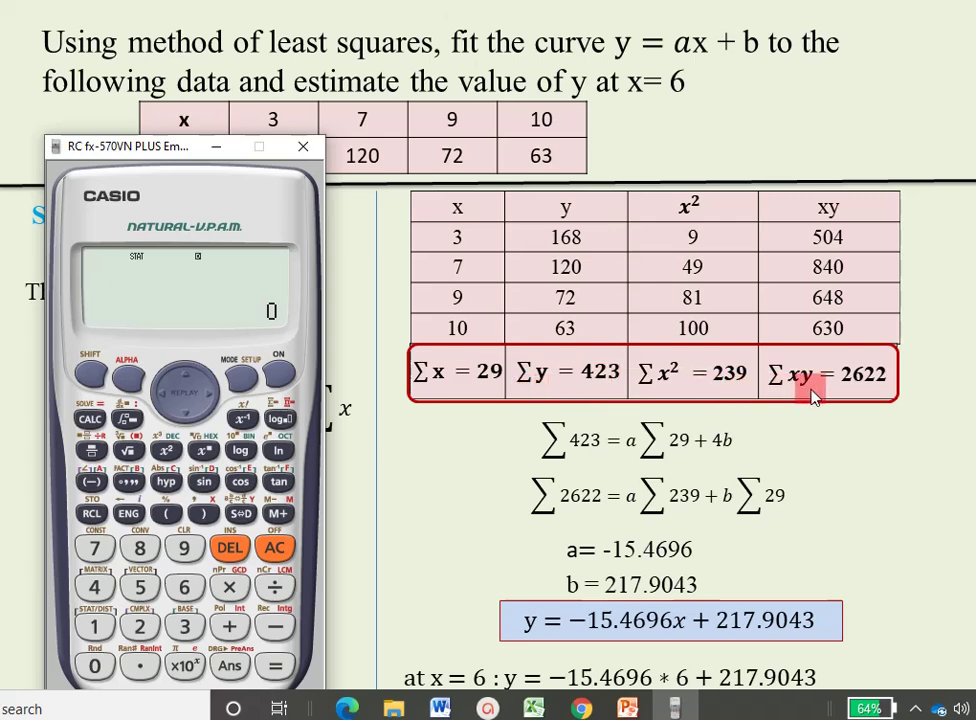
pyautogui.click(90, 377)
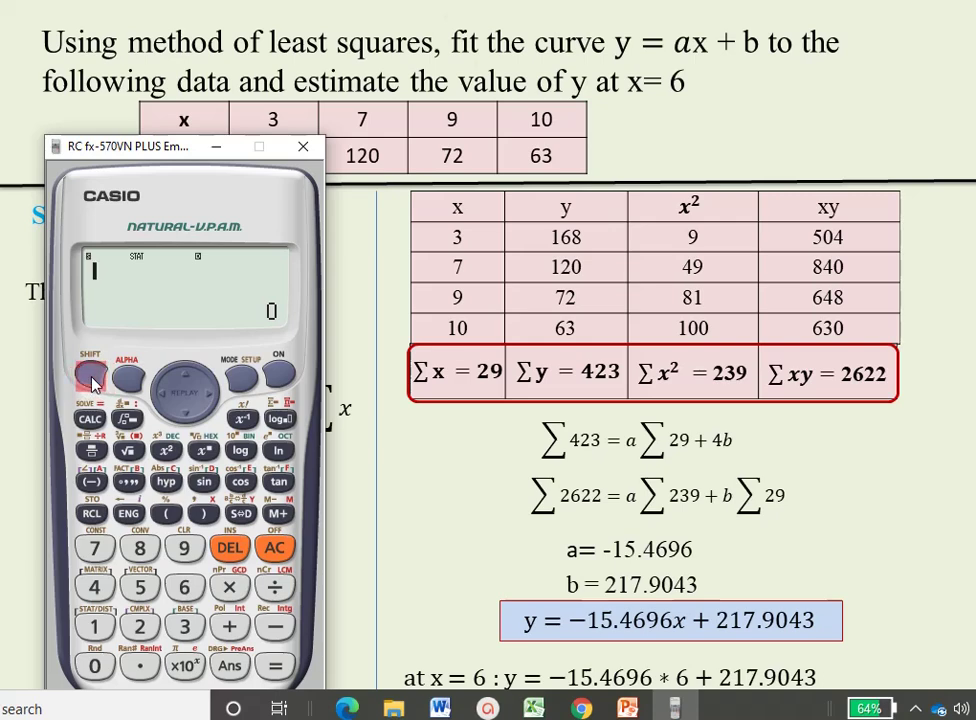
pyautogui.click(93, 626)
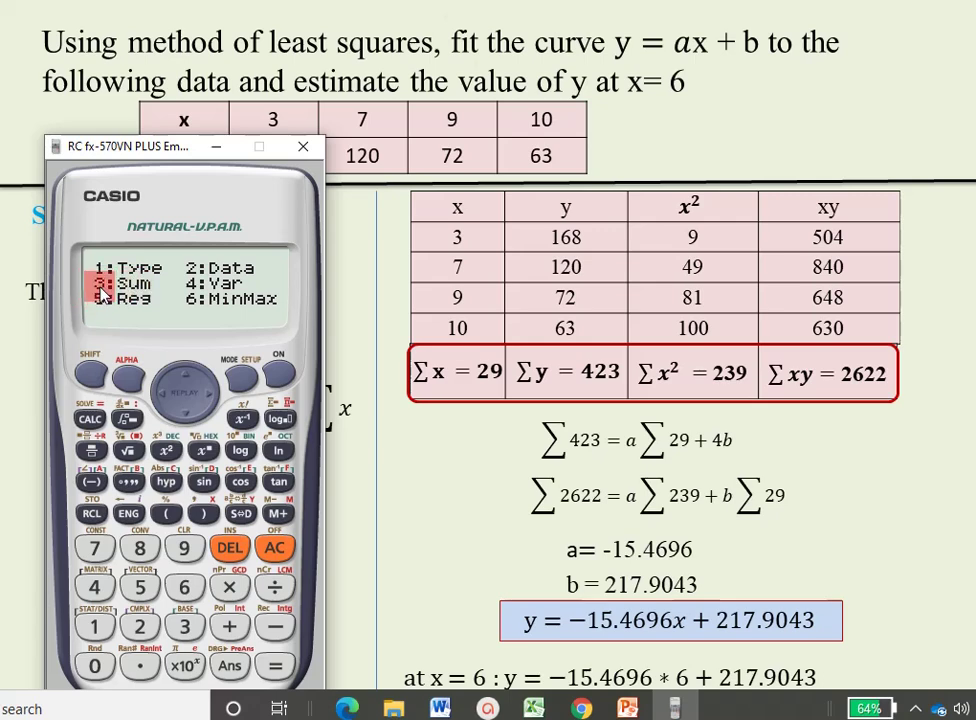
pyautogui.click(184, 626)
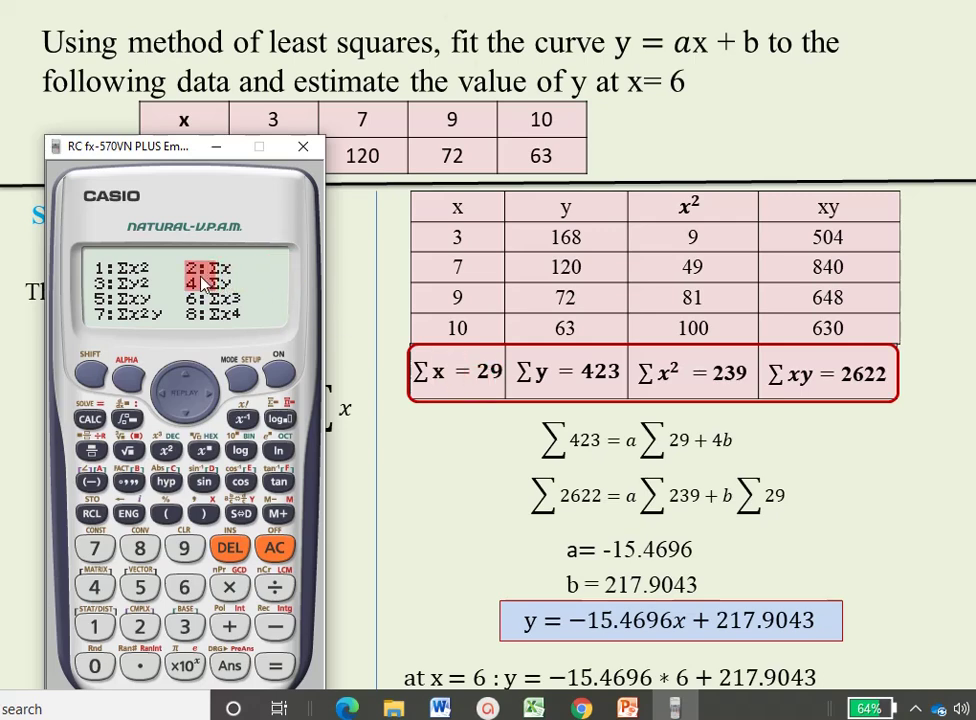
pyautogui.click(140, 624)
pyautogui.click(276, 665)
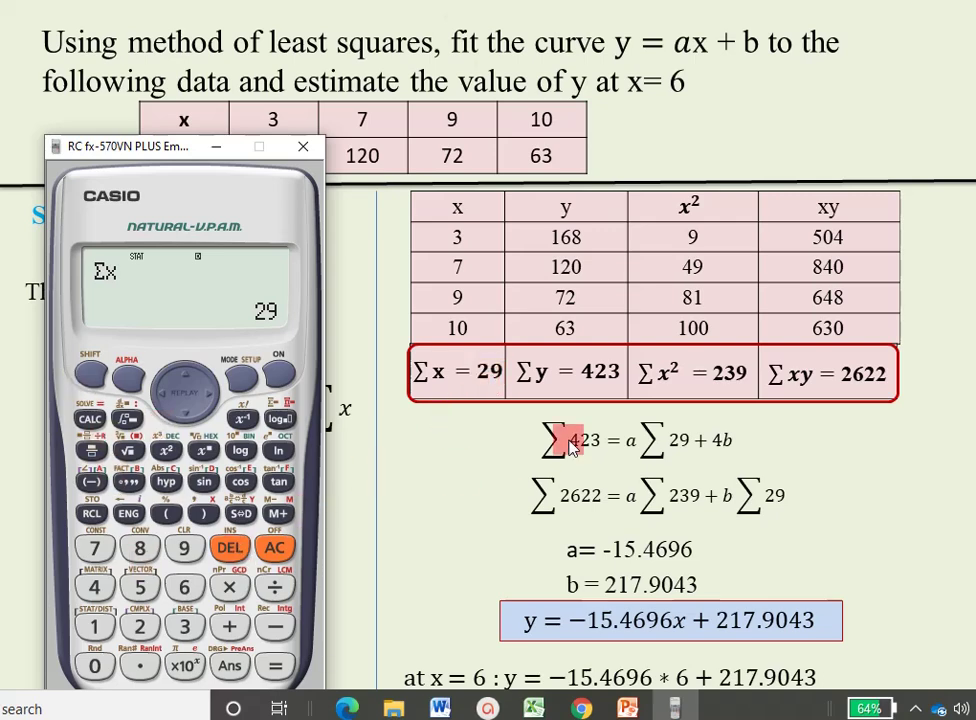
# Step: Recall Σy from the sums list, giving 423
pyautogui.click(90, 378)
pyautogui.click(96, 626)
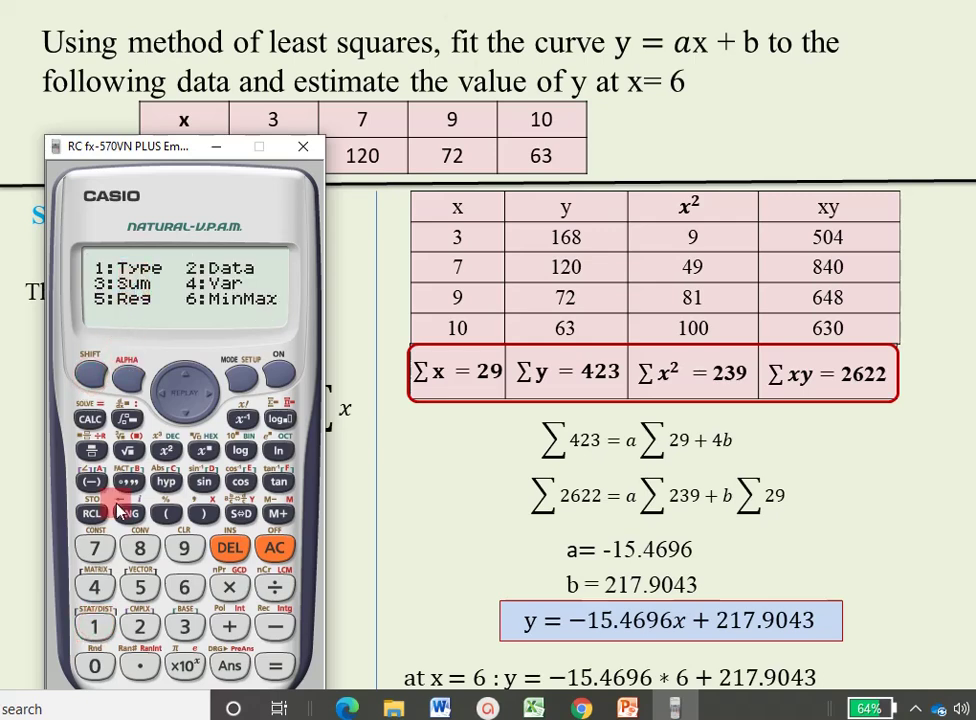
pyautogui.click(183, 624)
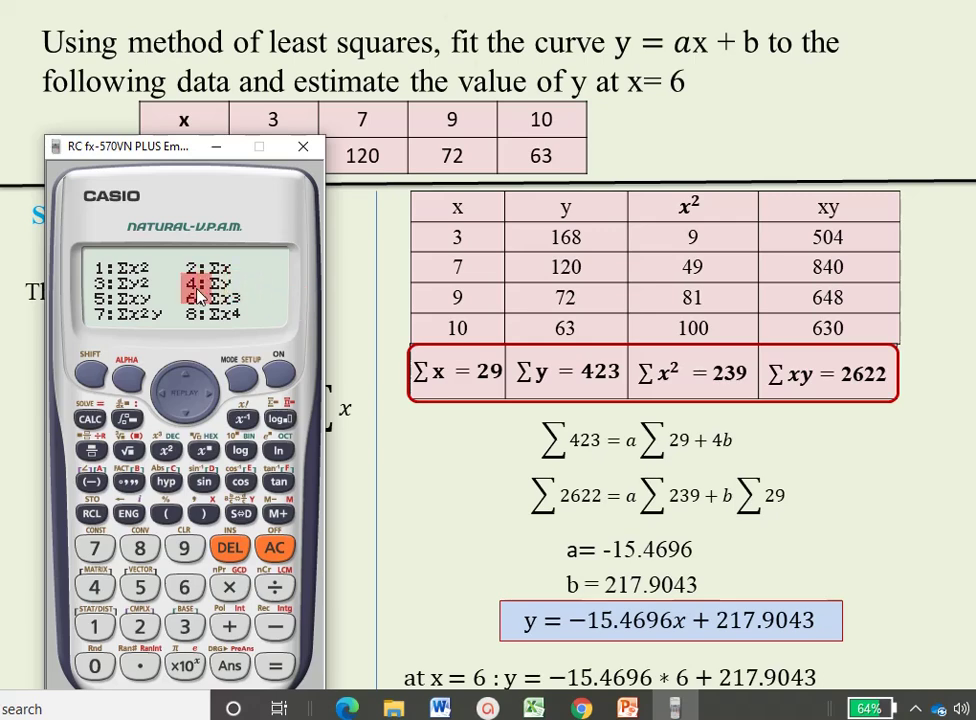
pyautogui.click(95, 590)
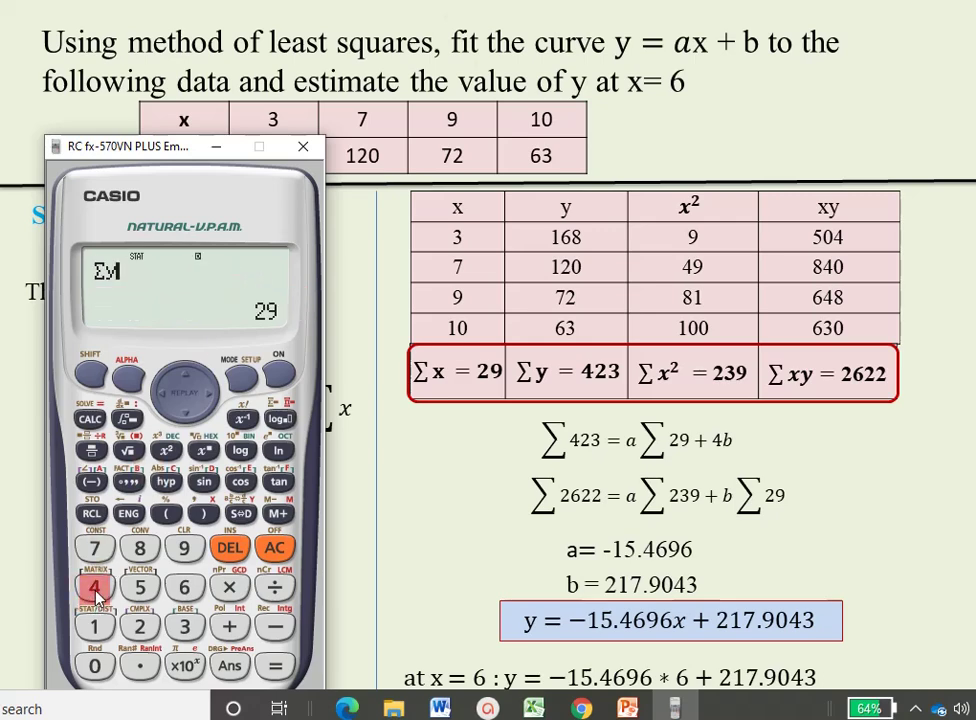
pyautogui.click(276, 666)
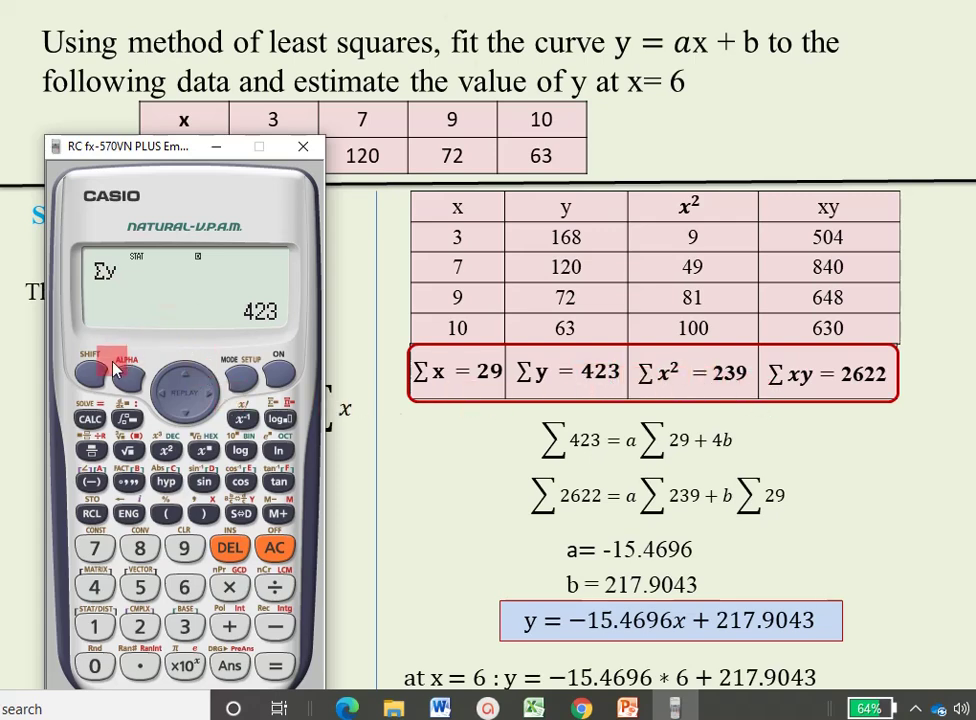
# Step: Recall Σx² from the sums list, giving 239
pyautogui.click(94, 622)
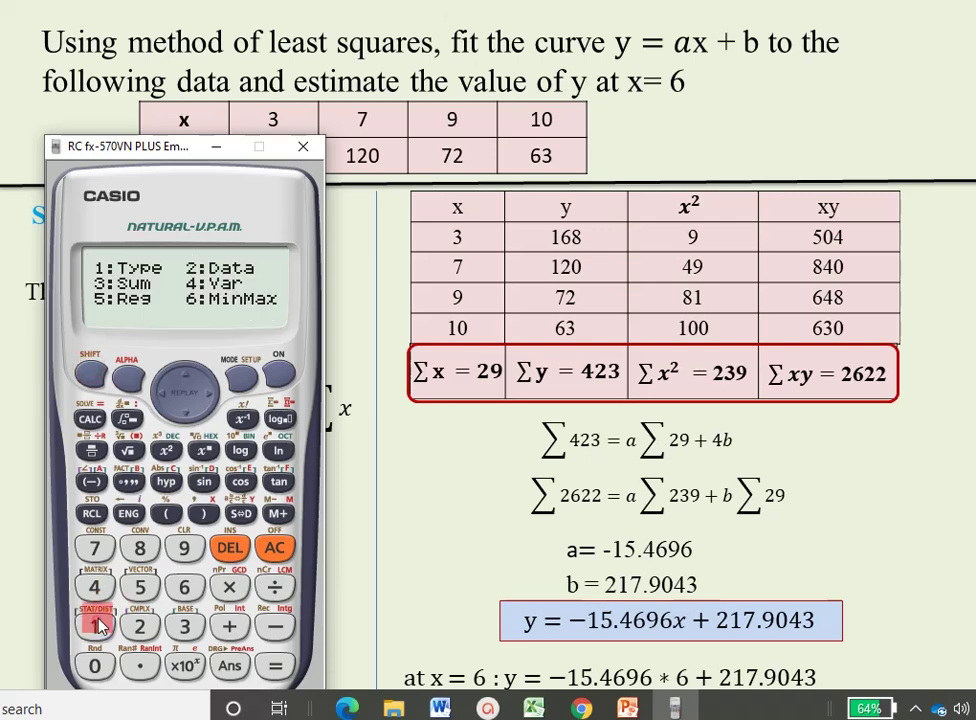
pyautogui.click(186, 626)
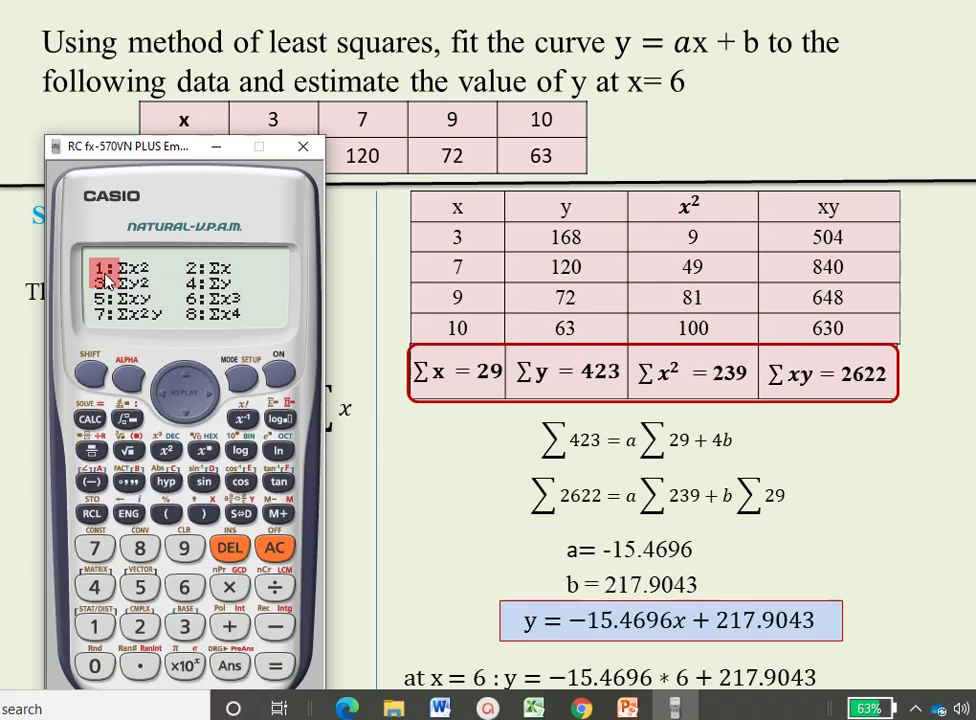
pyautogui.click(90, 627)
pyautogui.click(276, 666)
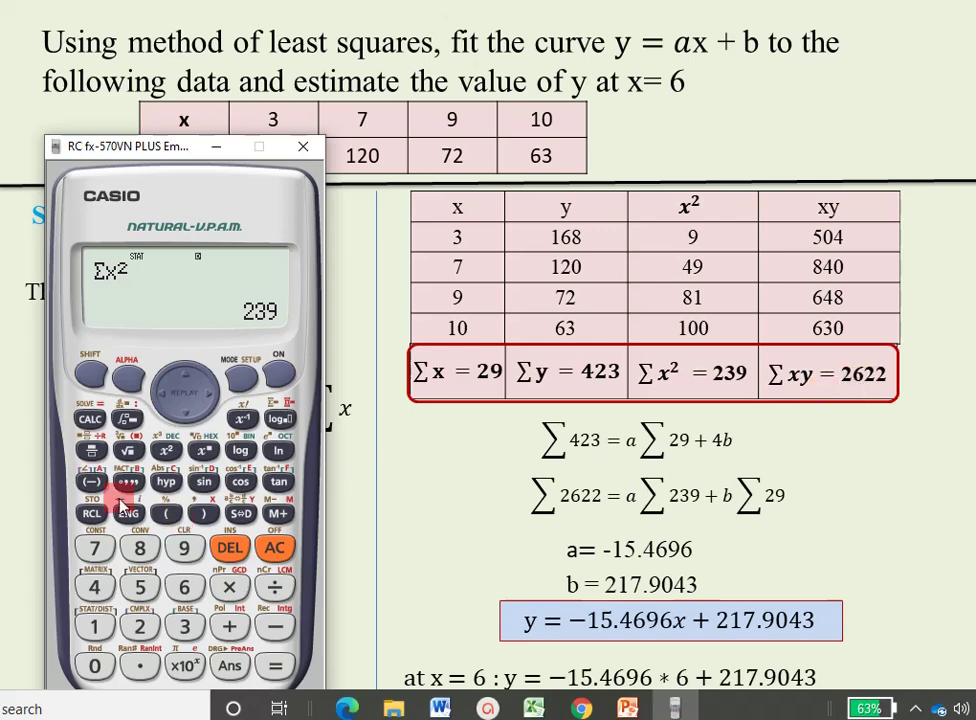
# Step: Recall Σxy from the sums list, giving 2622
pyautogui.click(90, 373)
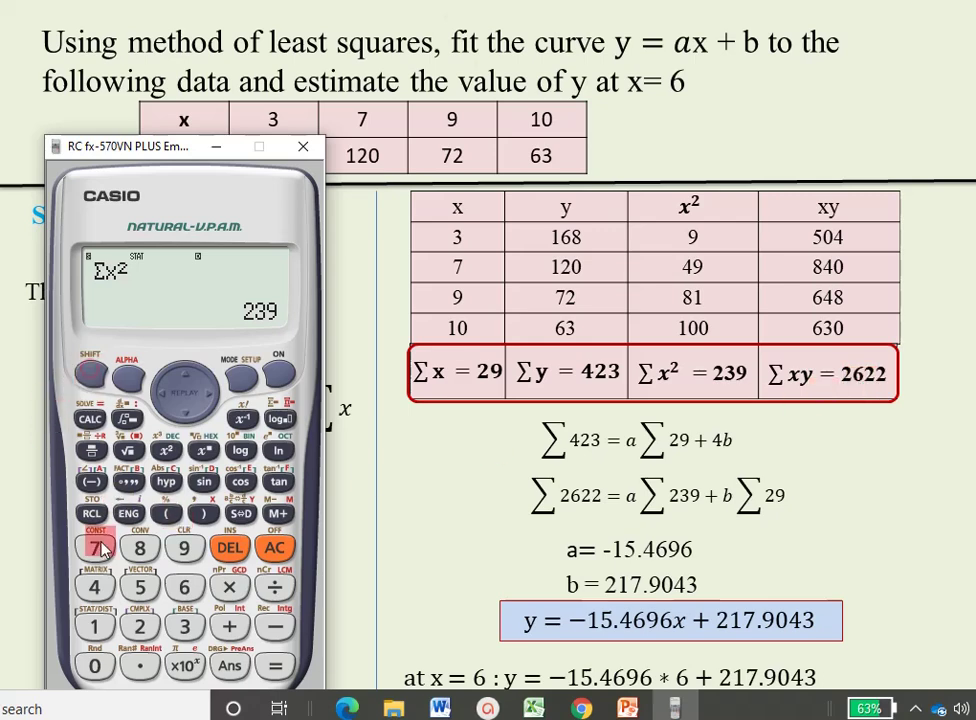
pyautogui.click(94, 626)
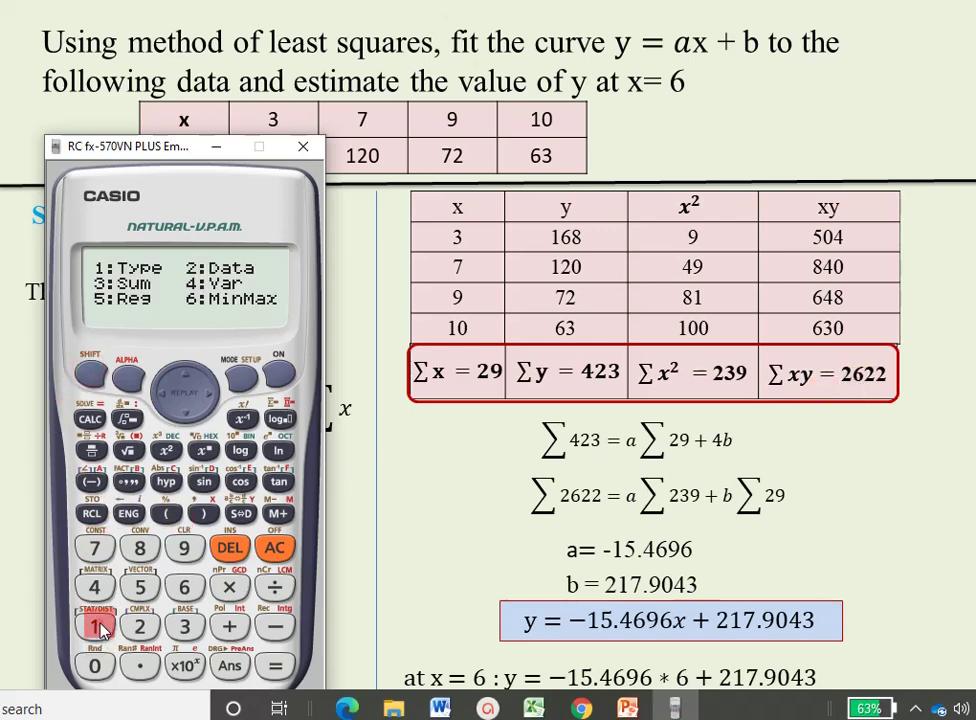
pyautogui.click(184, 626)
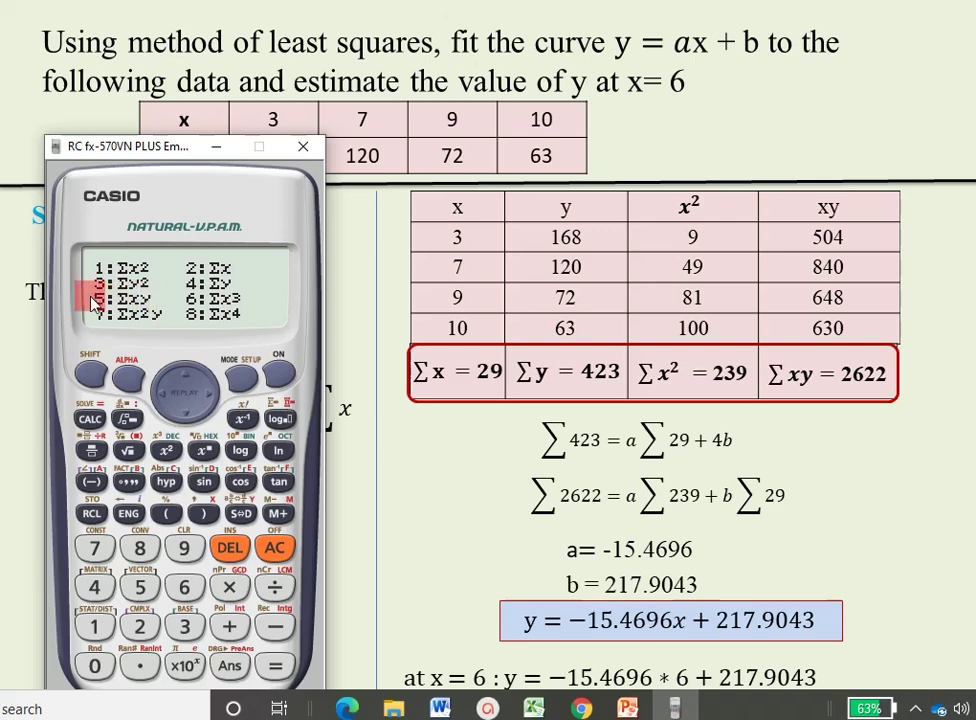
pyautogui.click(141, 588)
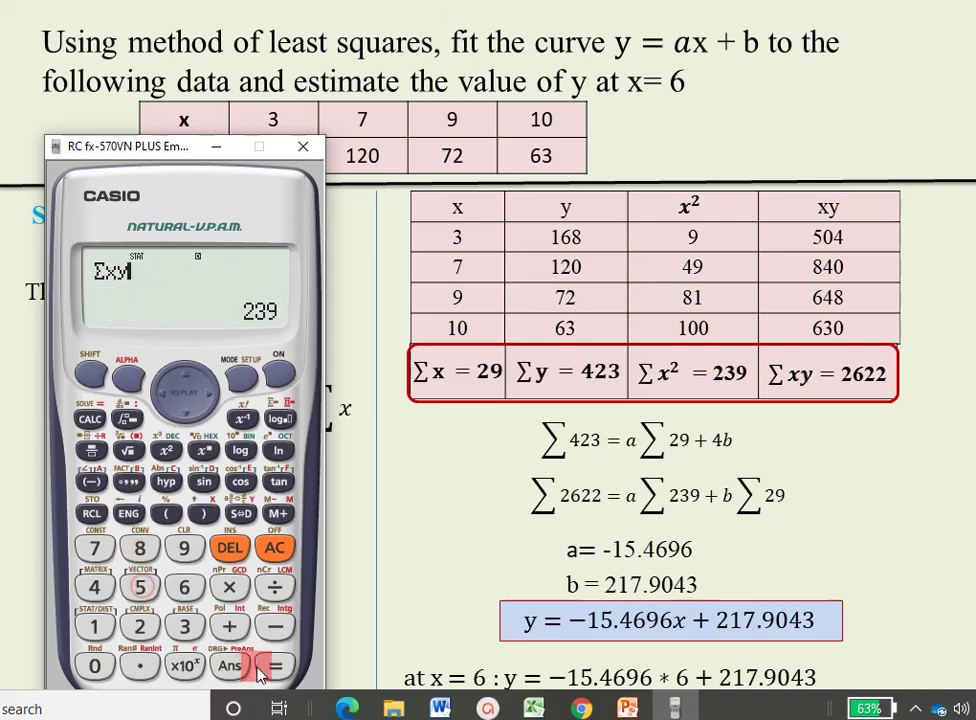
pyautogui.click(278, 667)
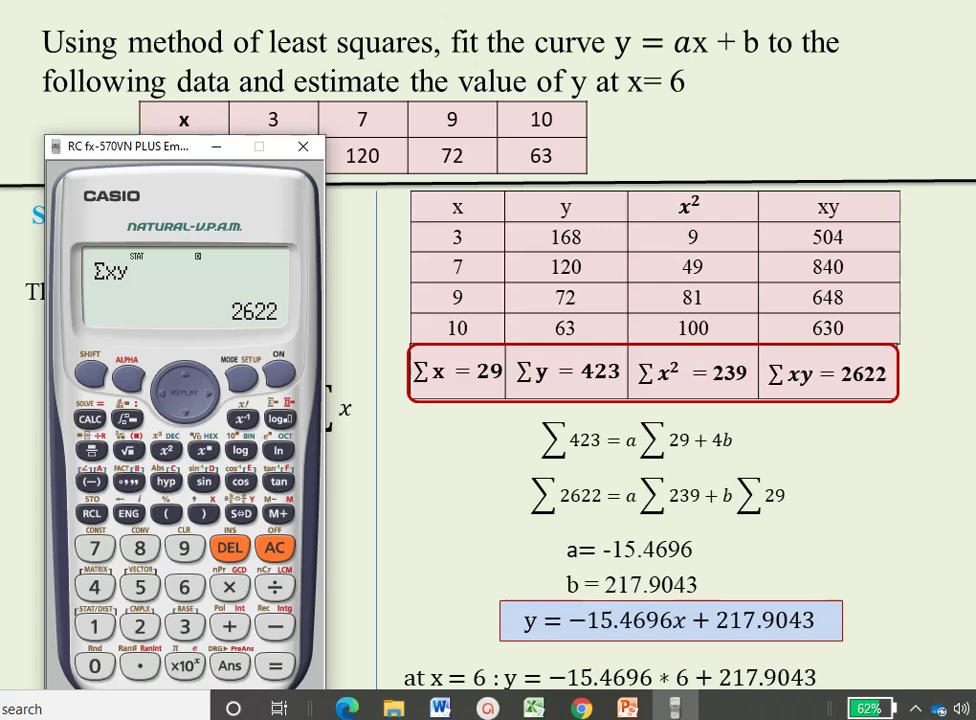
# Step: Recall the regression slope coefficient B, which shows −15.46956522
pyautogui.click(90, 378)
pyautogui.click(95, 627)
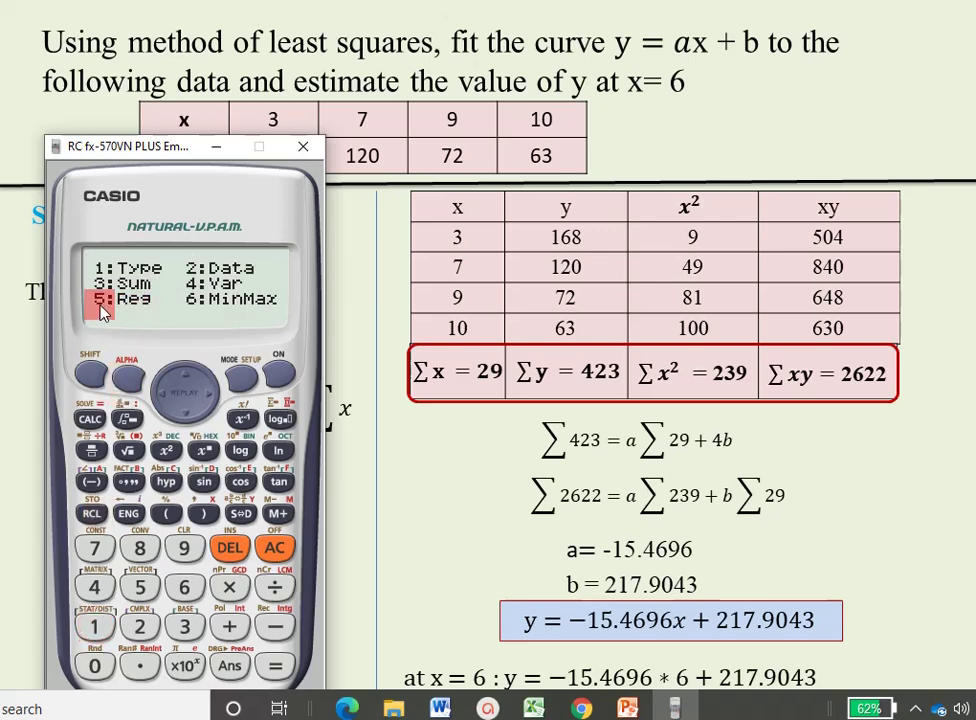
pyautogui.click(139, 590)
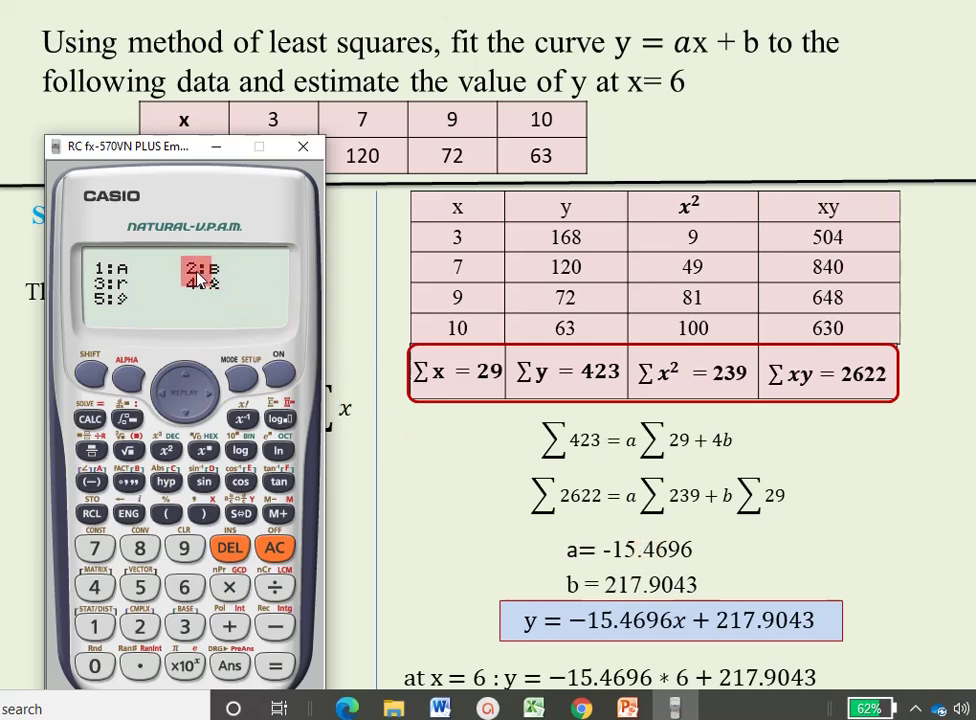
pyautogui.click(140, 627)
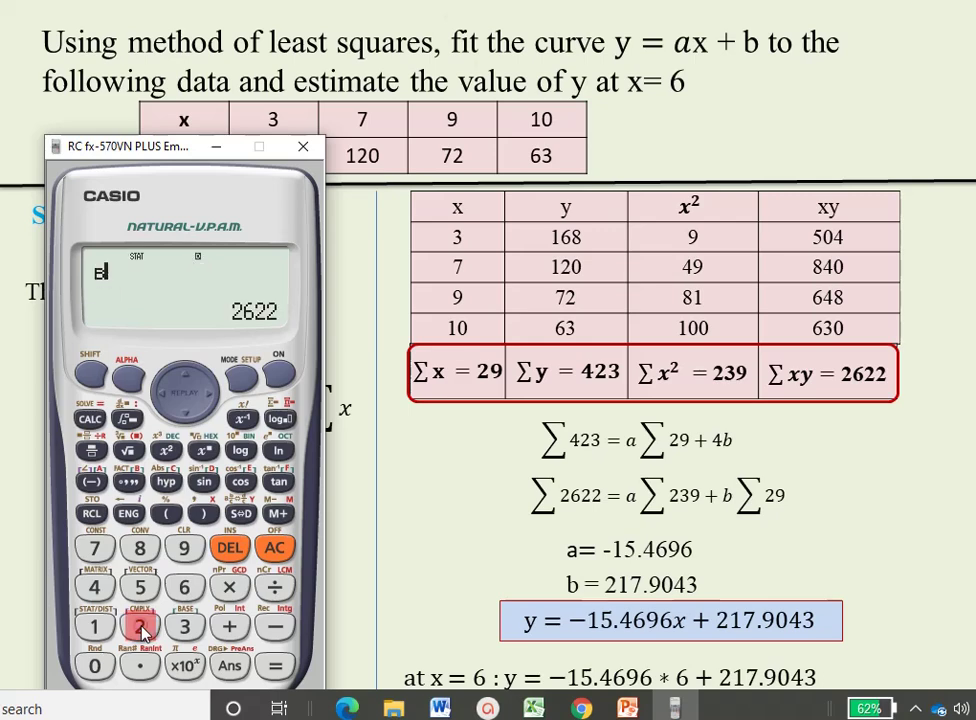
pyautogui.click(275, 666)
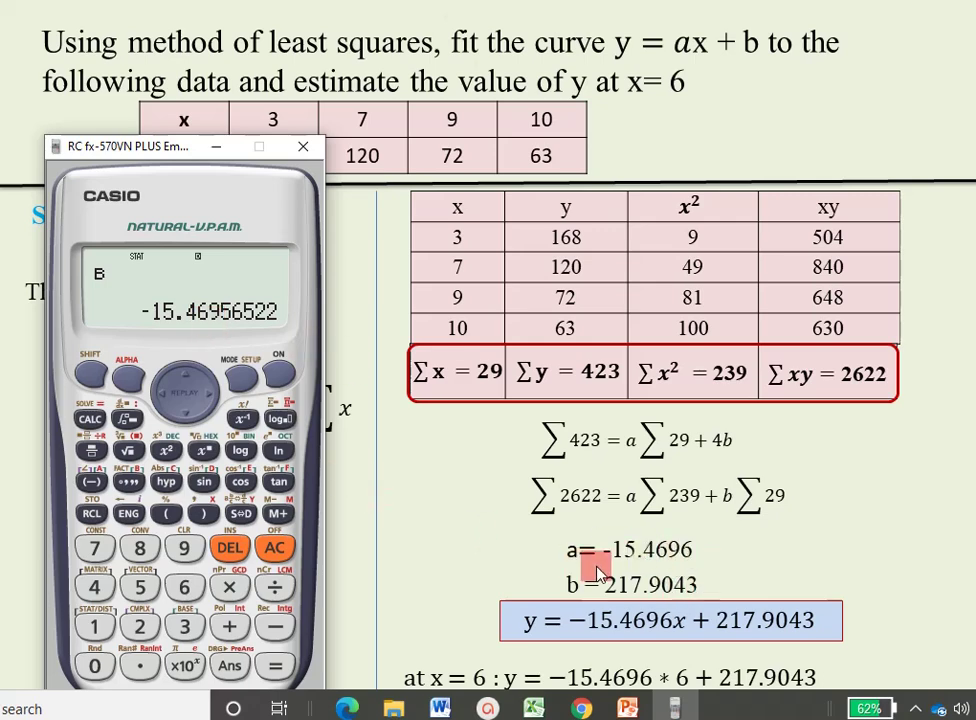
pyautogui.click(90, 380)
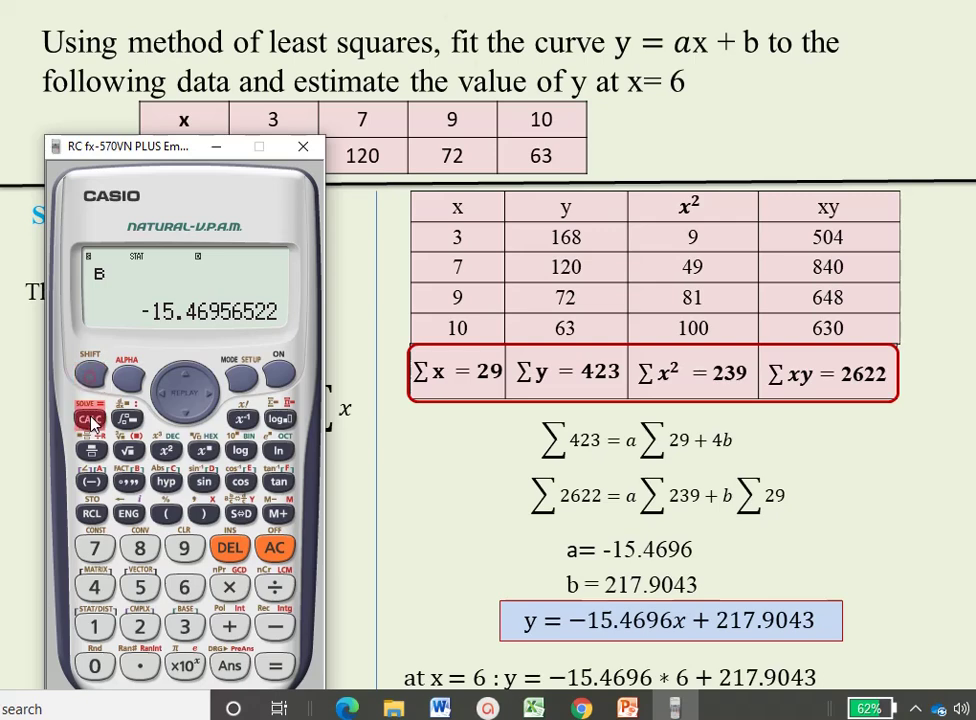
pyautogui.click(93, 628)
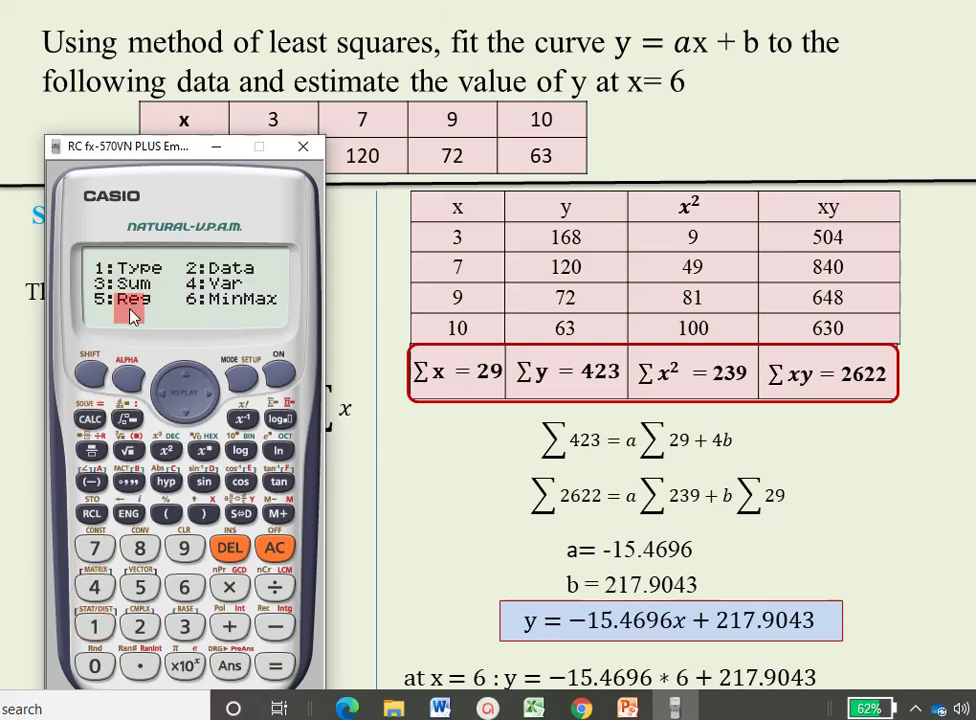
# Step: Pick coefficient A from the Reg list to show the intercept 217.9043478
pyautogui.click(140, 586)
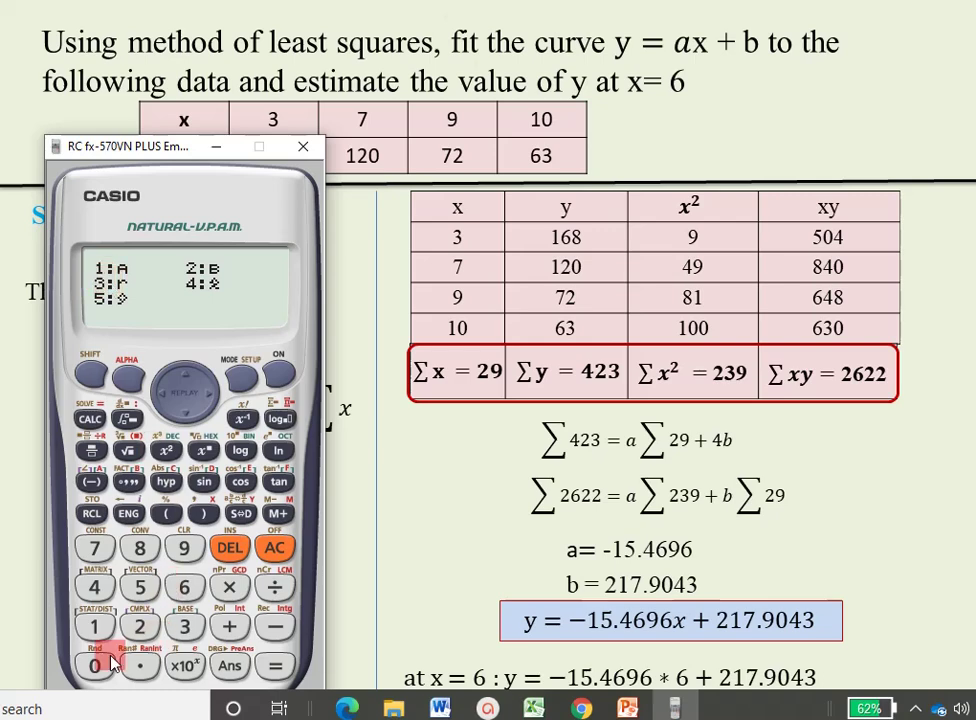
pyautogui.click(96, 630)
pyautogui.click(275, 666)
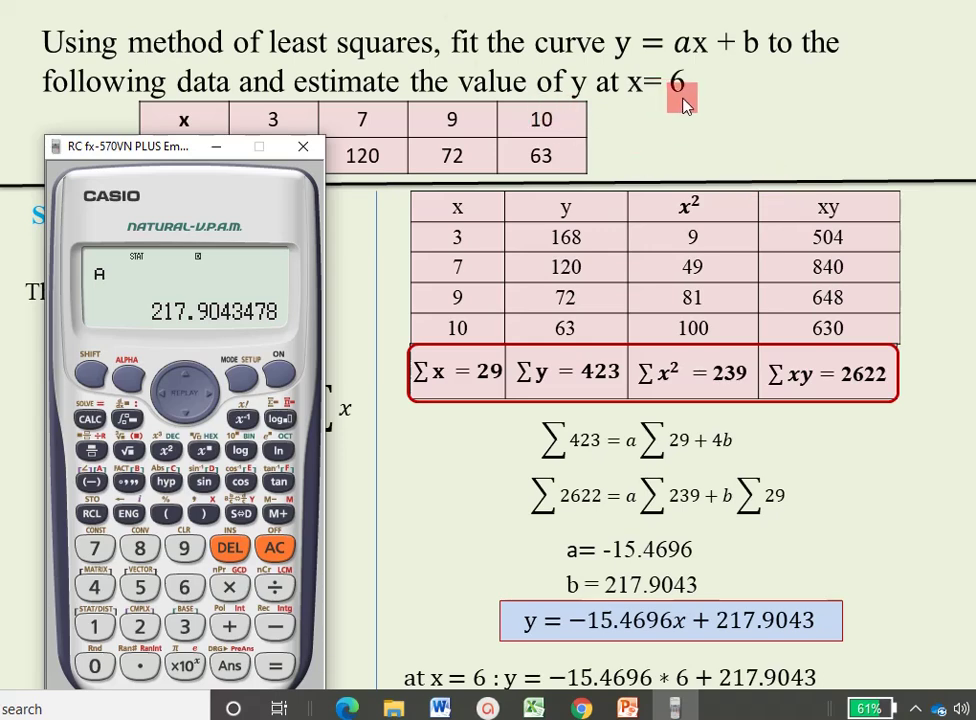
# Step: Clear the screen and evaluate 6ŷ to get the predicted y 125.0869565
pyautogui.click(274, 549)
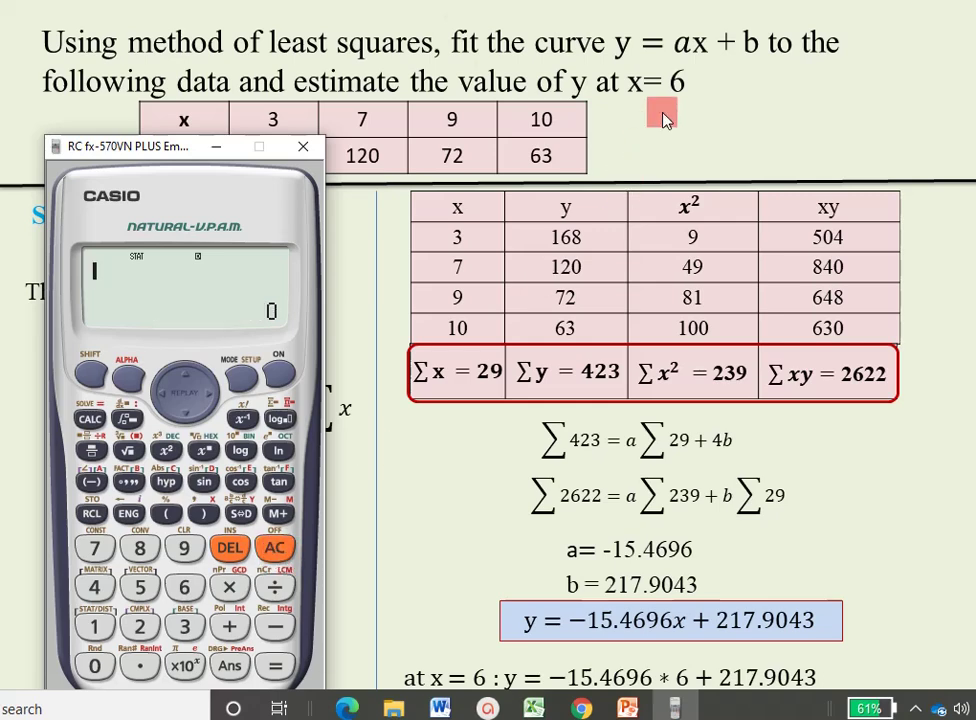
pyautogui.click(186, 588)
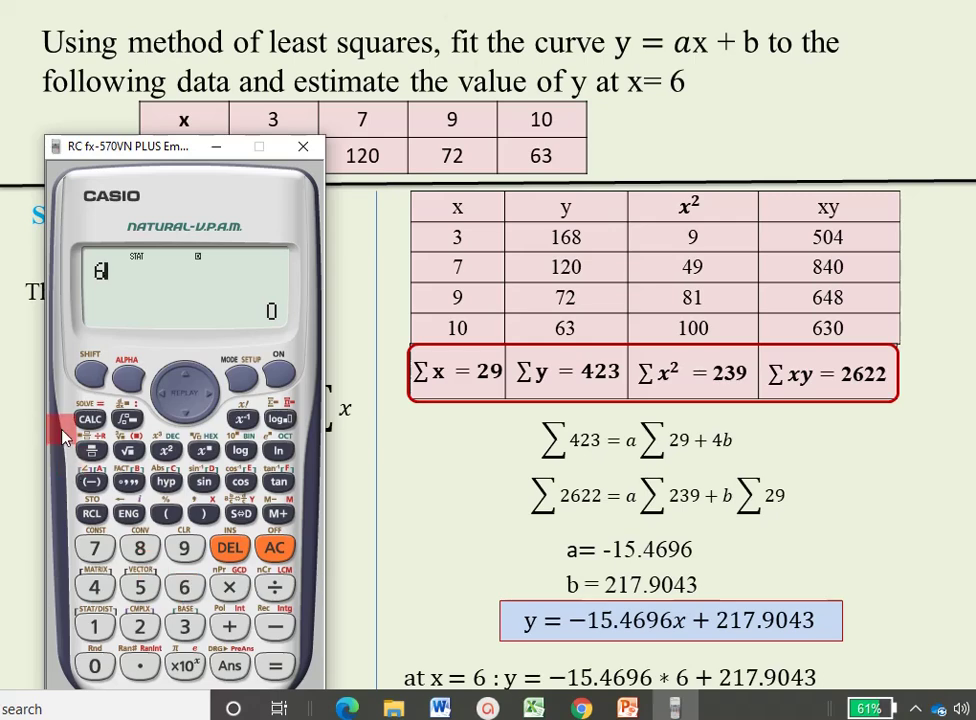
pyautogui.click(91, 378)
pyautogui.click(95, 627)
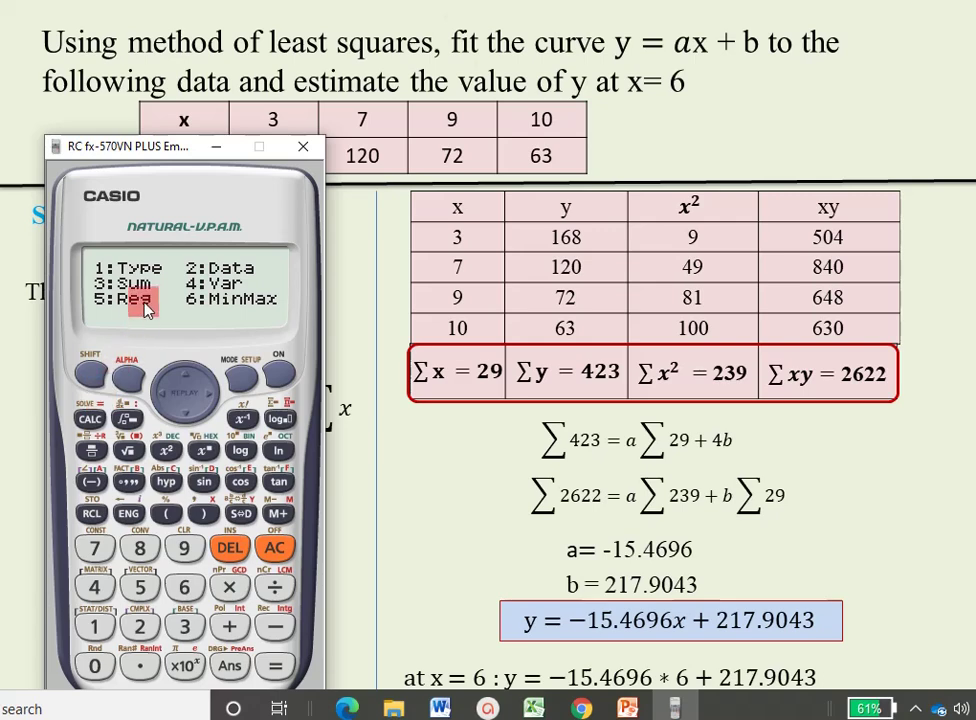
pyautogui.click(140, 587)
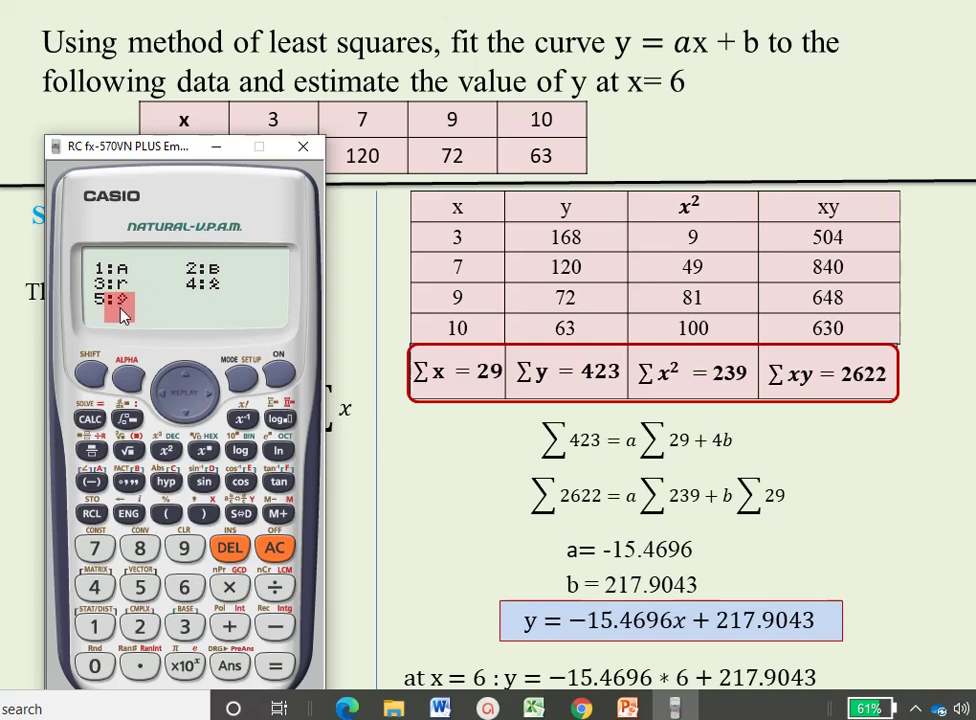
pyautogui.click(140, 587)
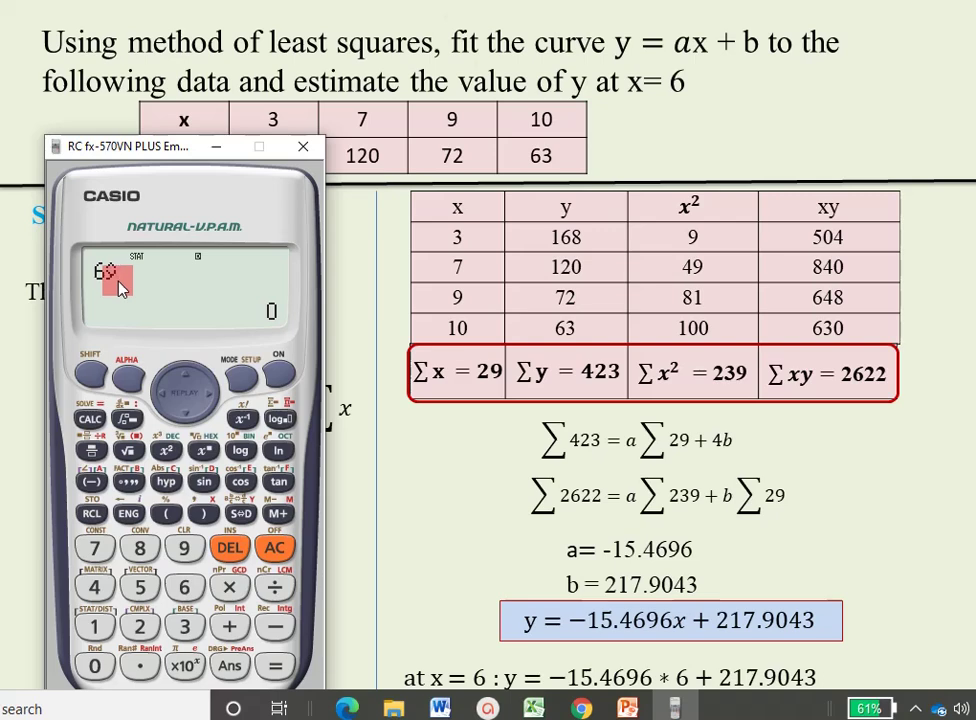
pyautogui.click(278, 668)
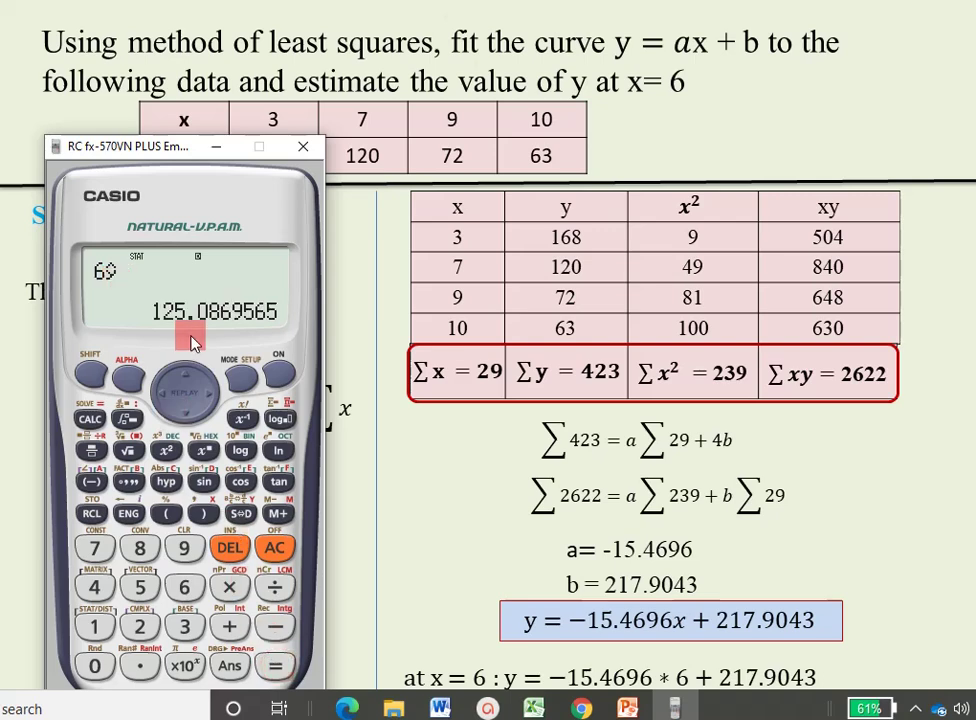